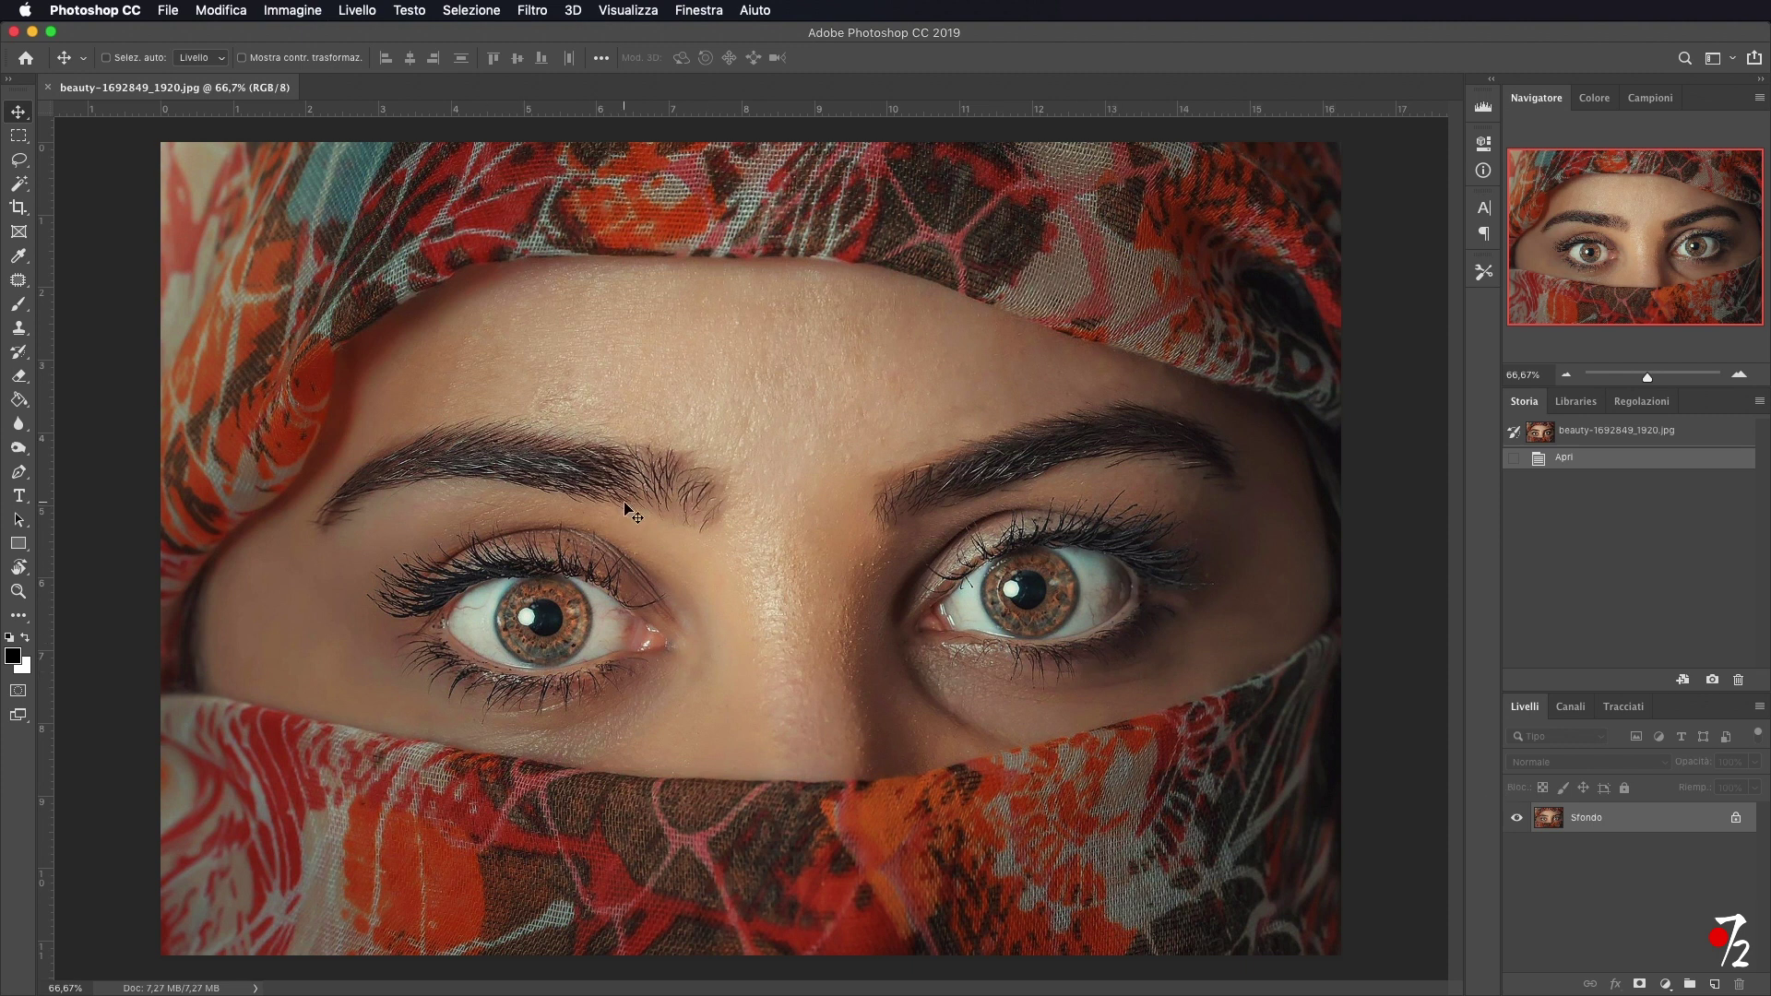
Add empty layer Livello 1 above Sfondo, zoom to 200% on the left eye, and choose the Pen tool.
click(1715, 985)
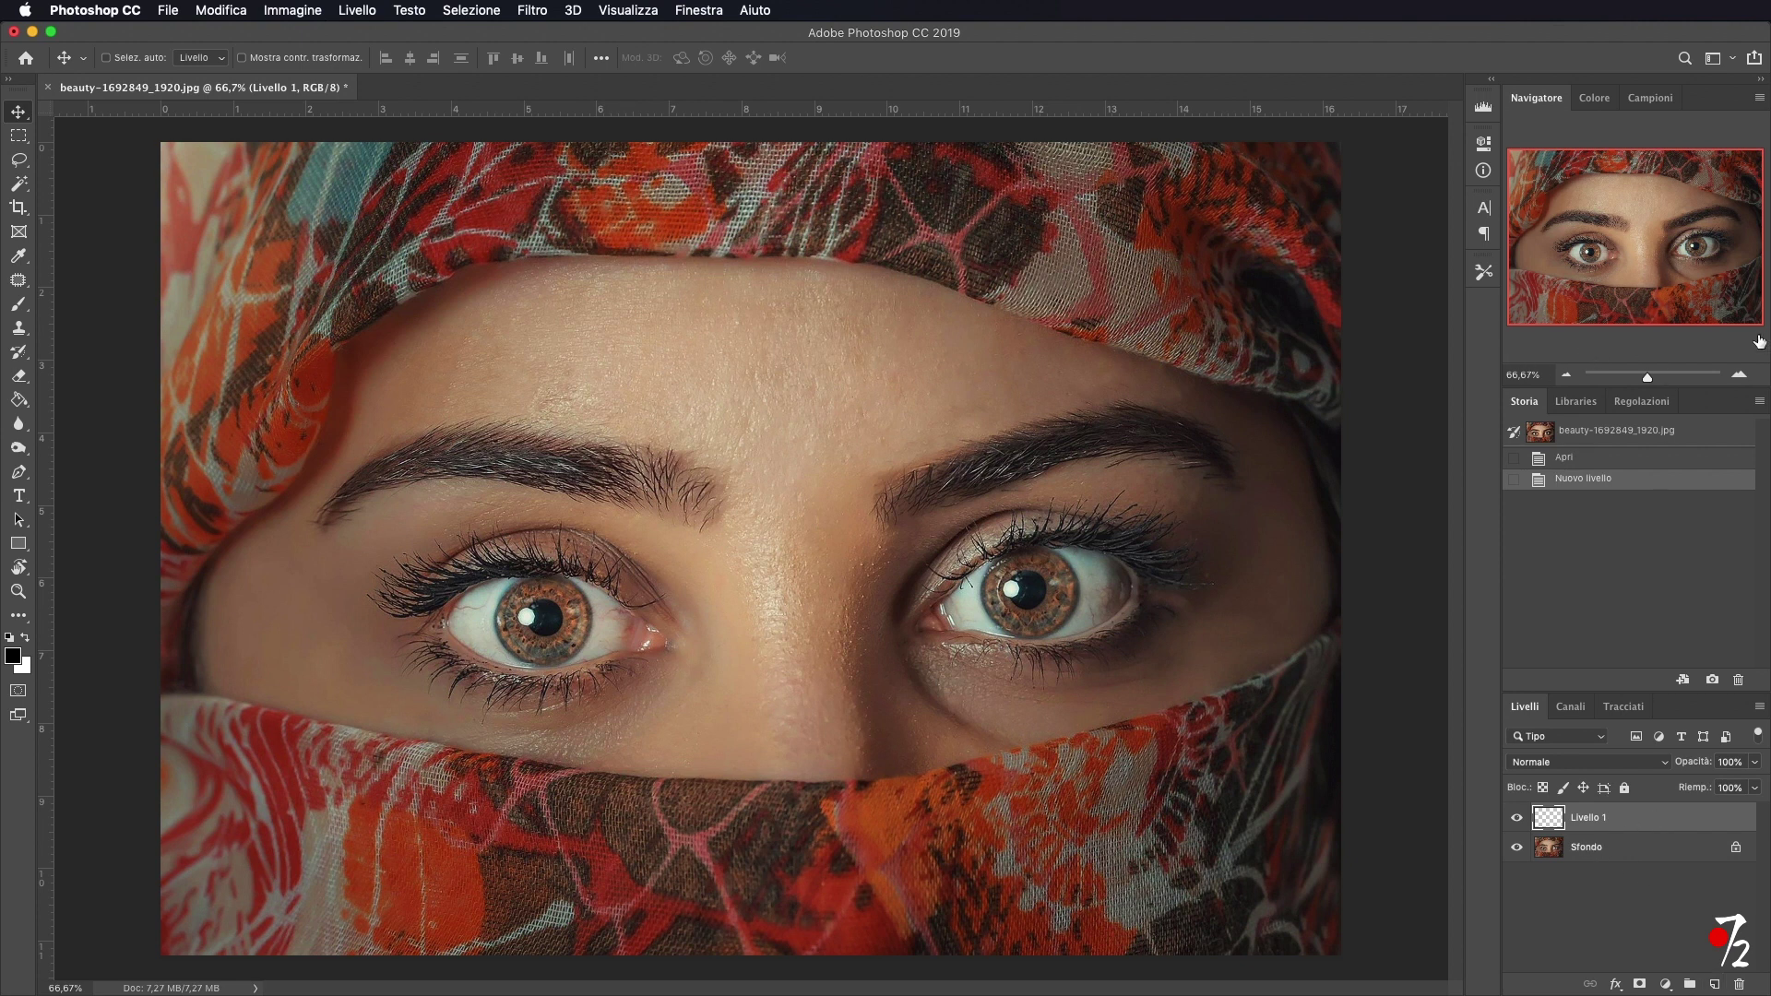
click(1738, 374)
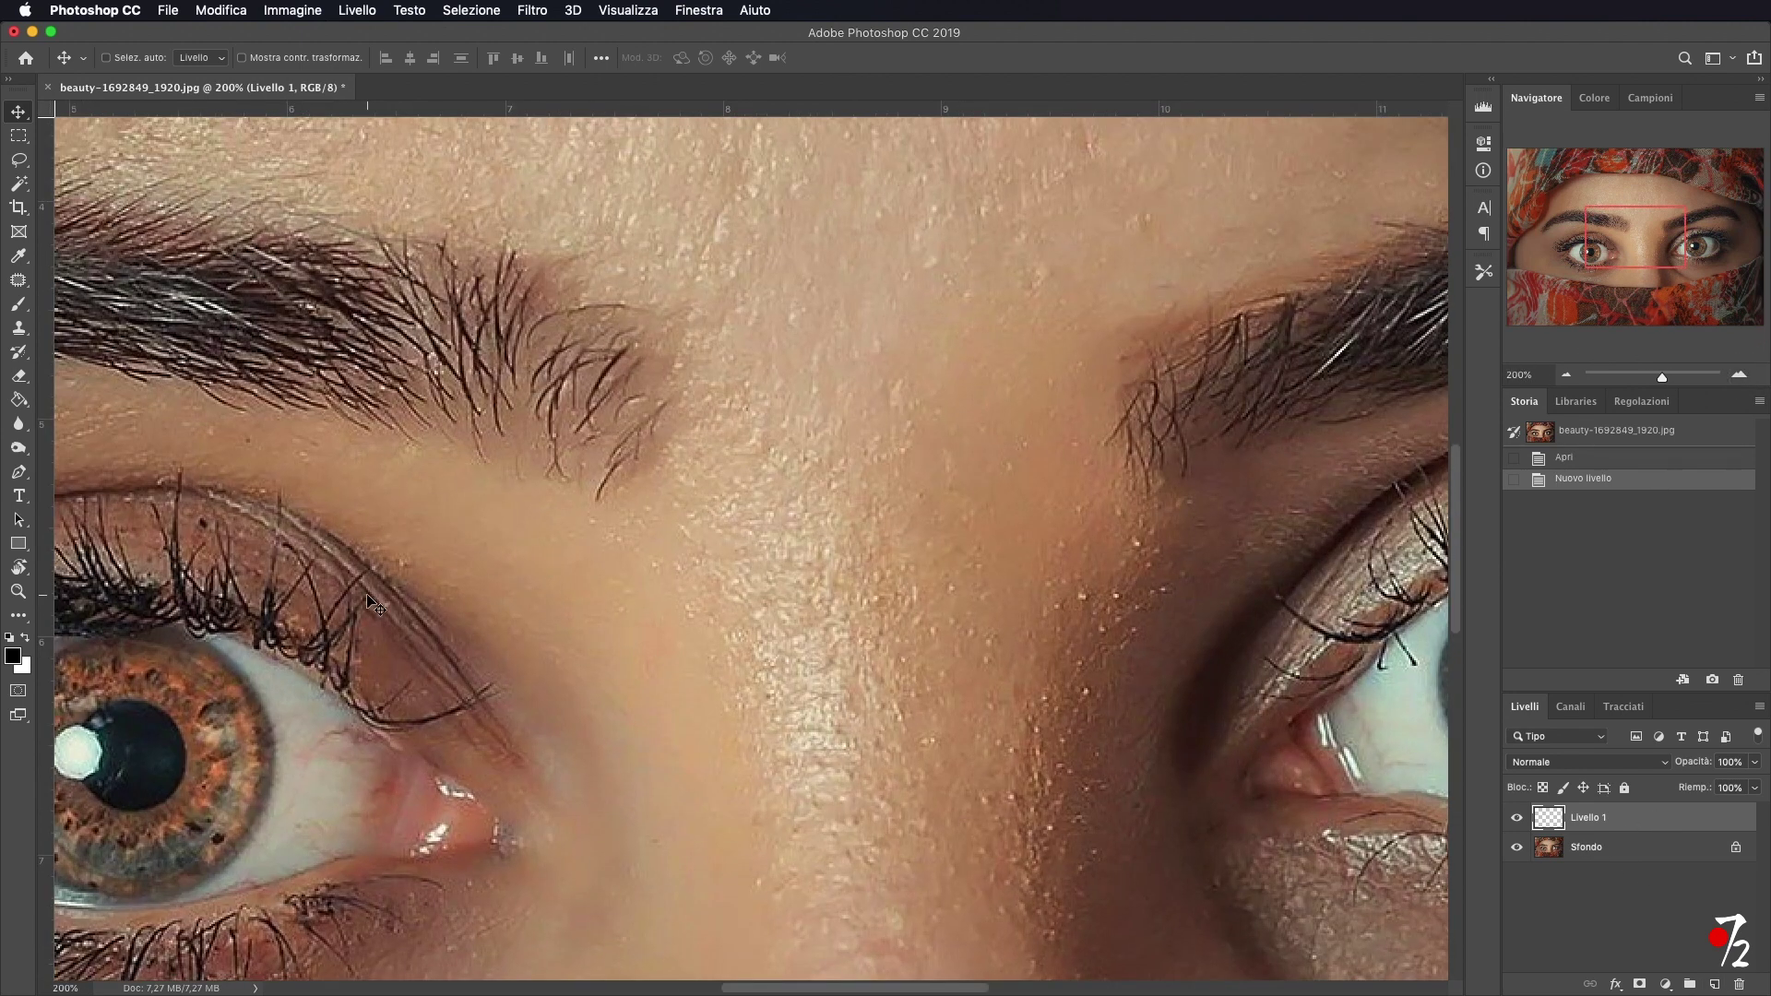
scroll(369, 601, left, 6)
scroll(369, 601, down, 3)
scroll(528, 538, left, 4)
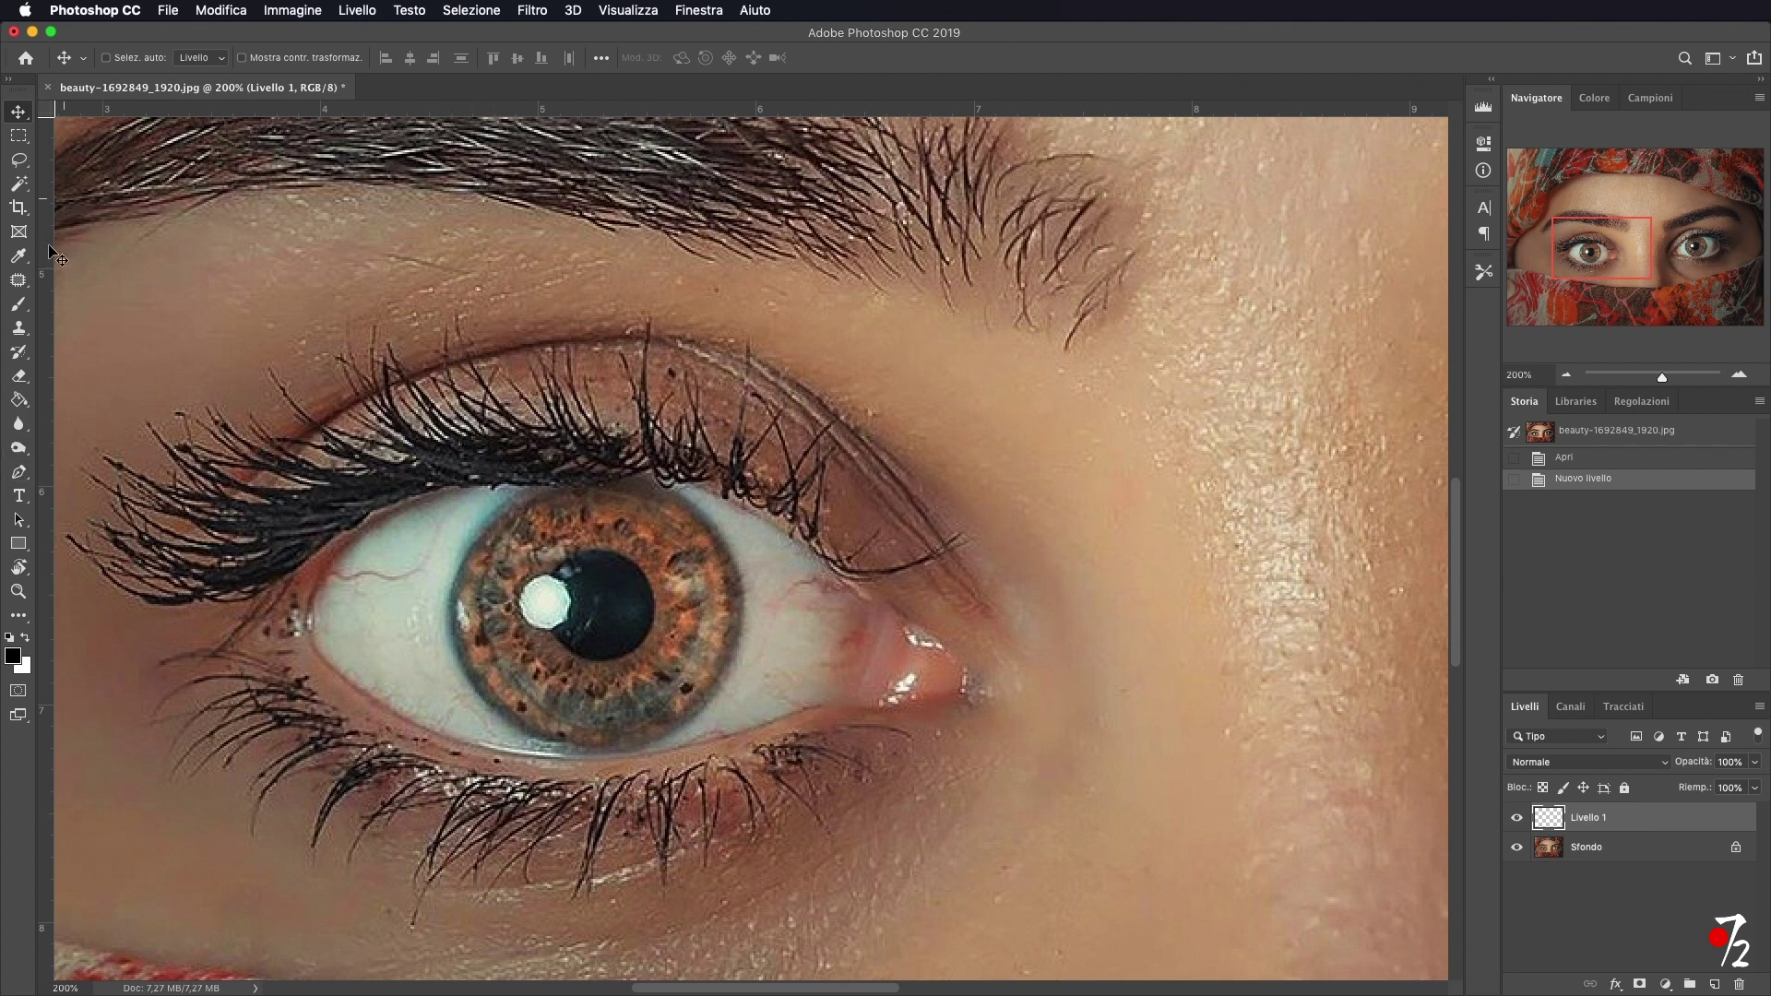
click(20, 474)
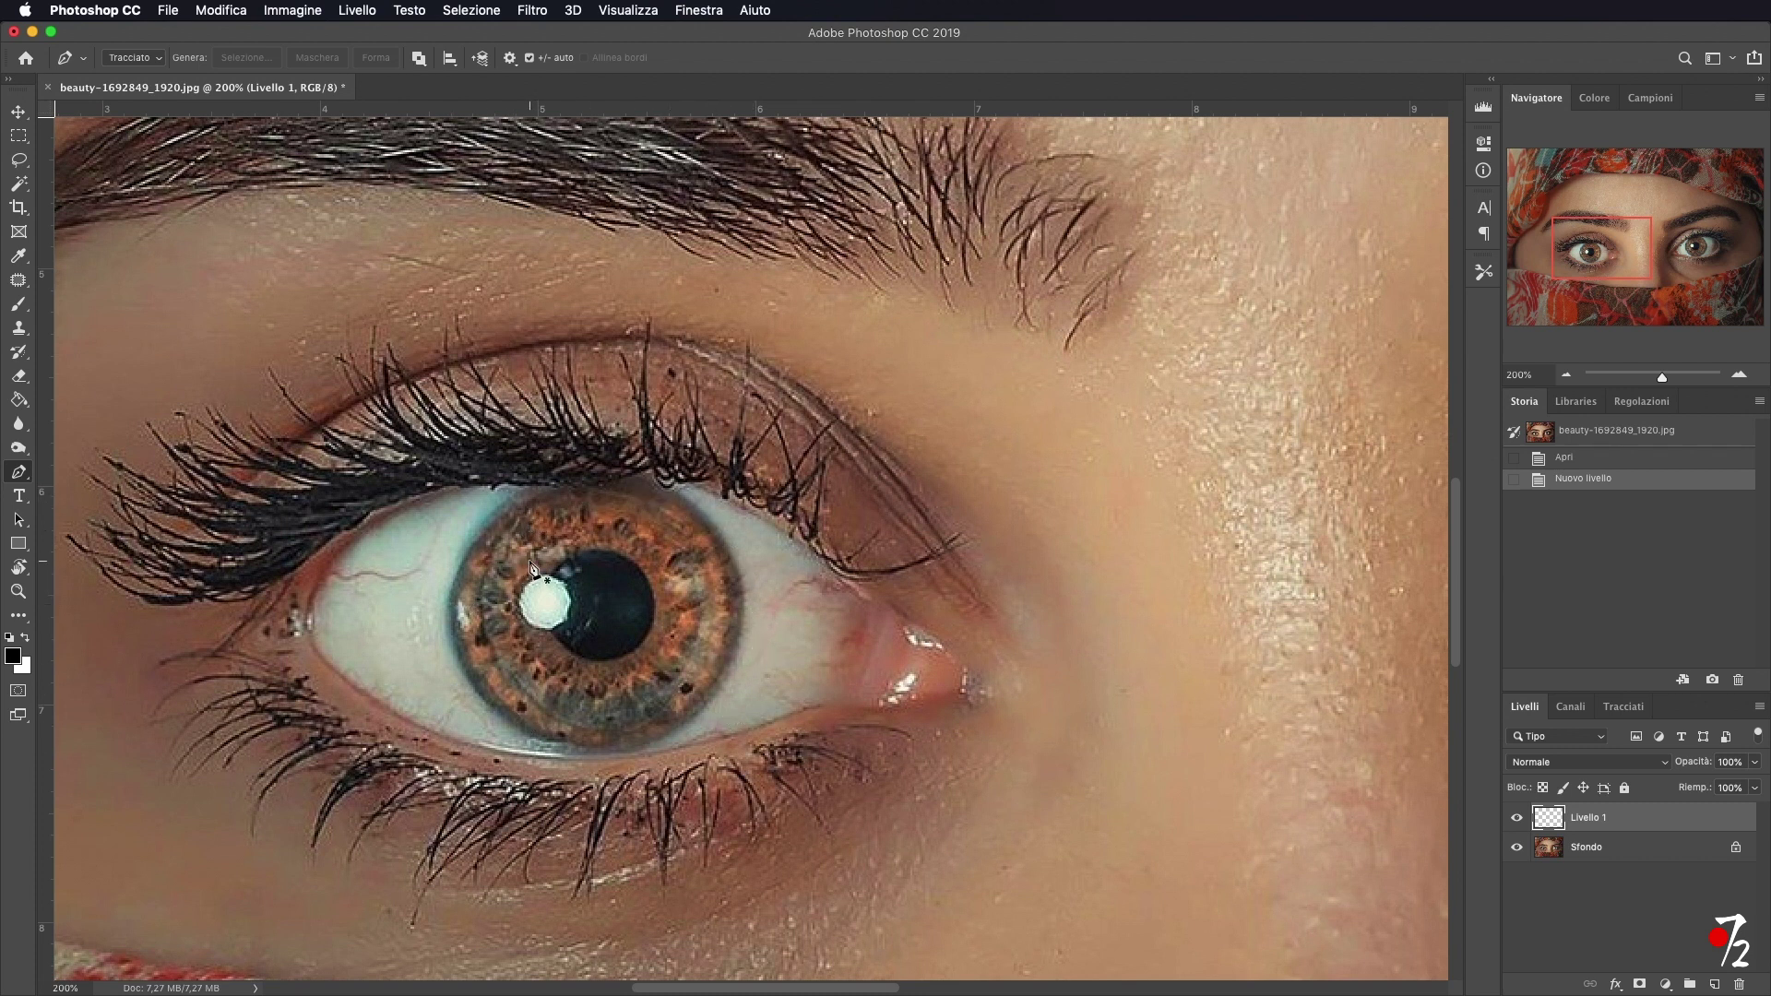
Start the iris path at the upper lid and curve anchors around the right, bottom and left edges.
click(670, 491)
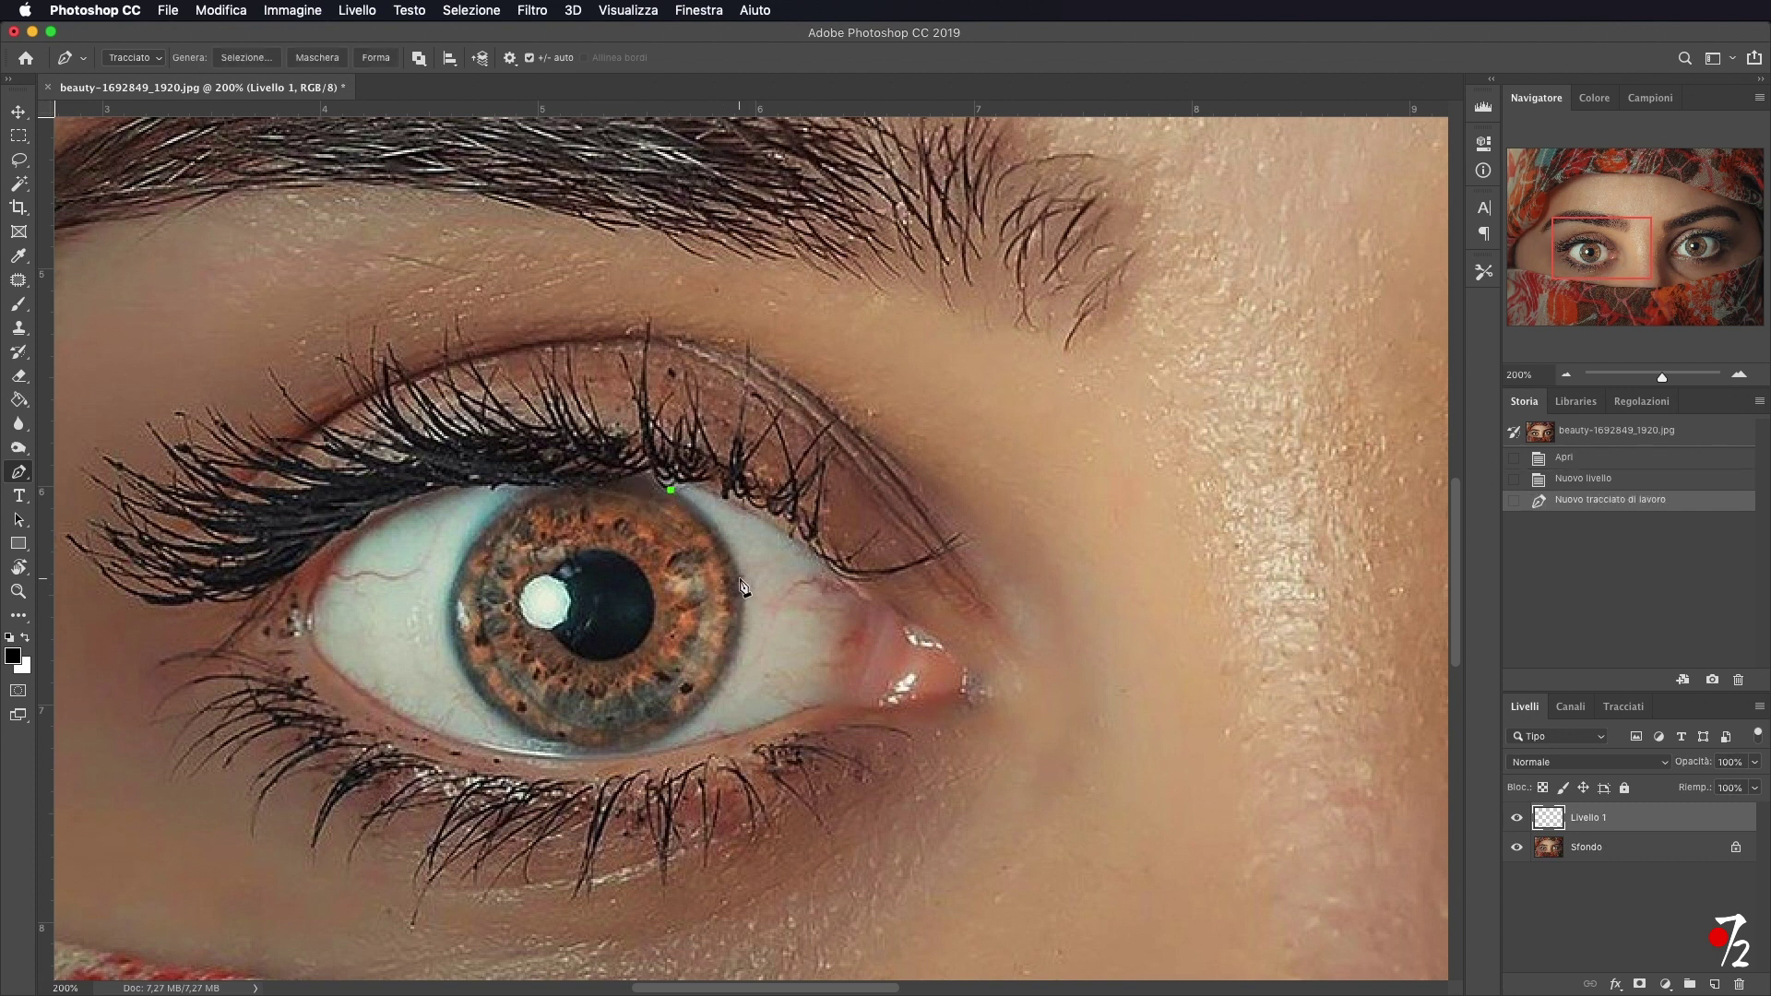
drag(738, 578, 753, 636)
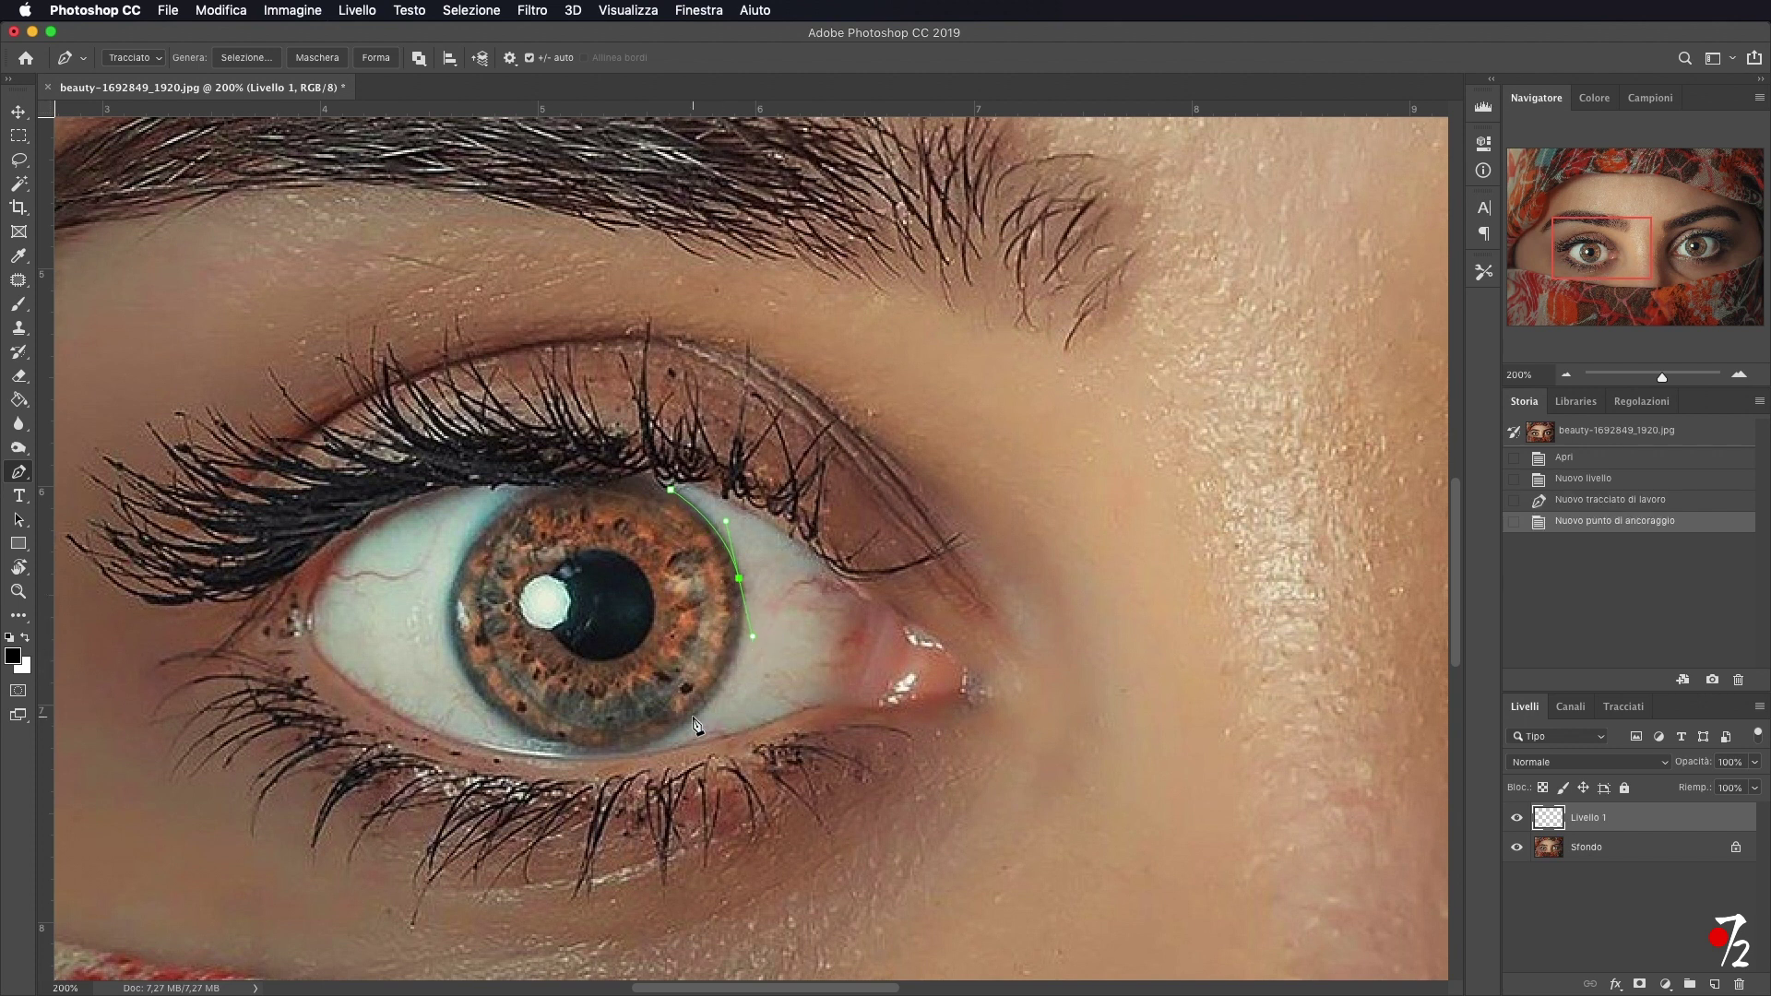
drag(693, 717, 658, 748)
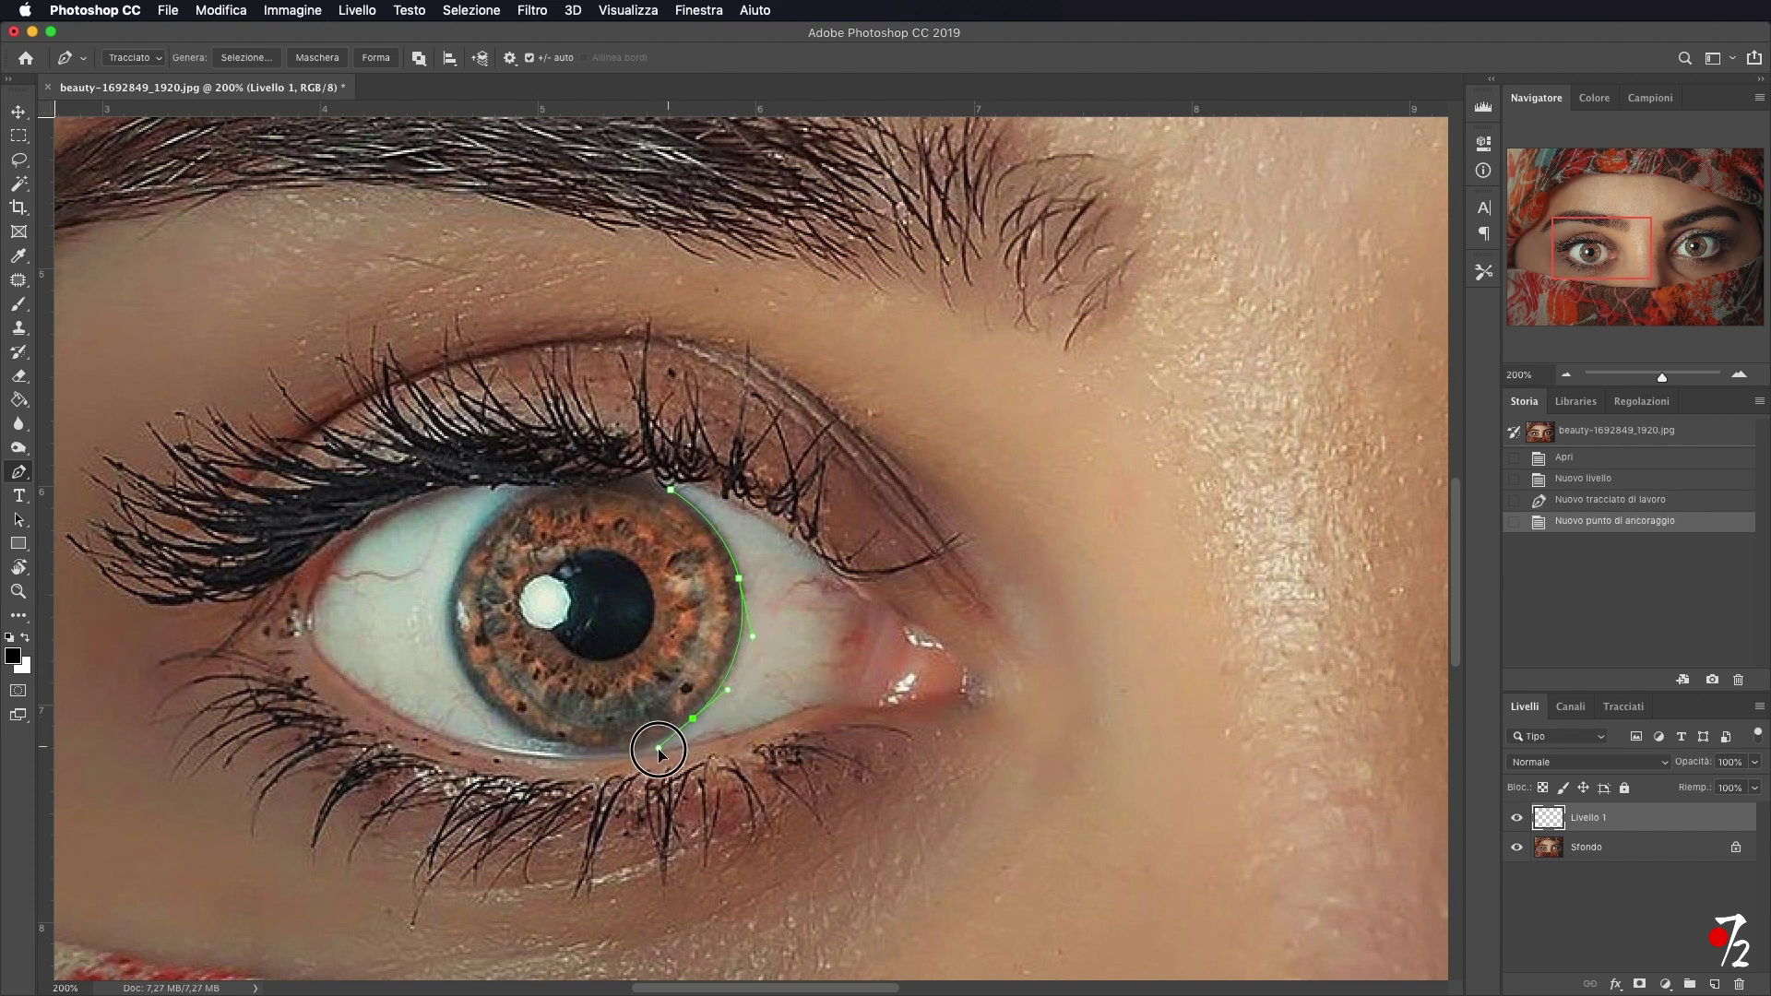
drag(505, 718, 437, 673)
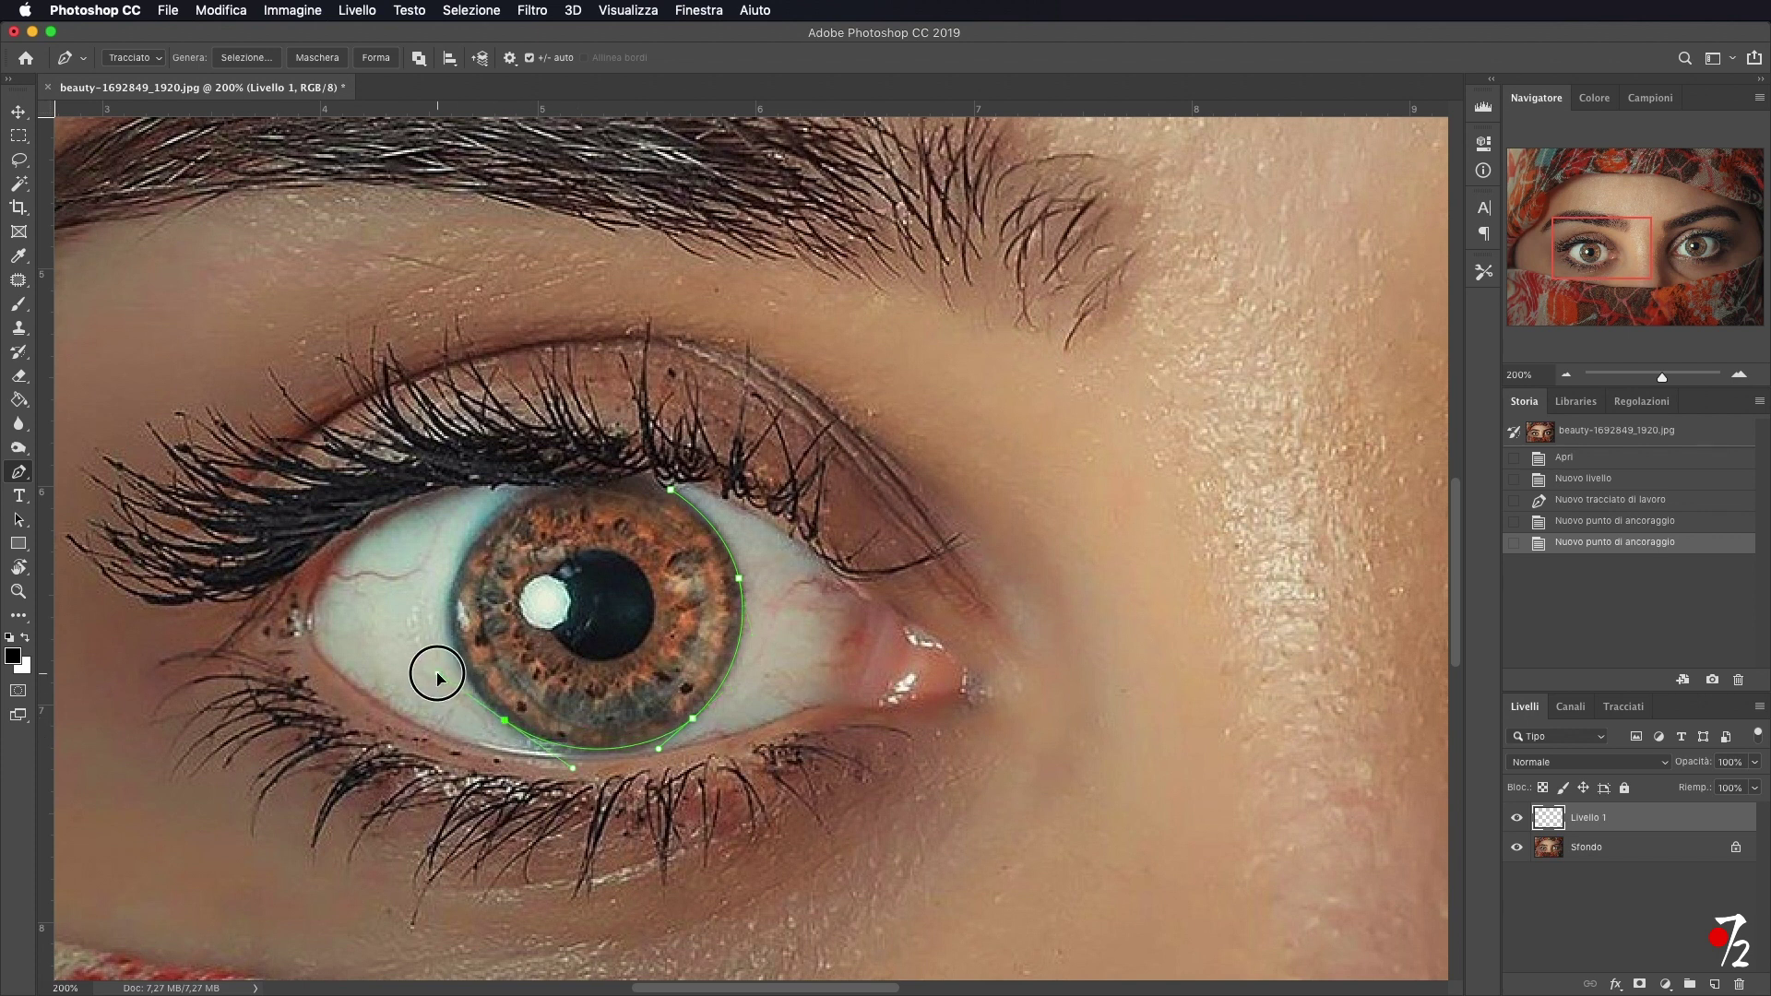
click(449, 587)
drag(526, 486, 579, 463)
Add anchors along the top iris edge and close the path at the starting point.
click(574, 491)
key(ctrl+z)
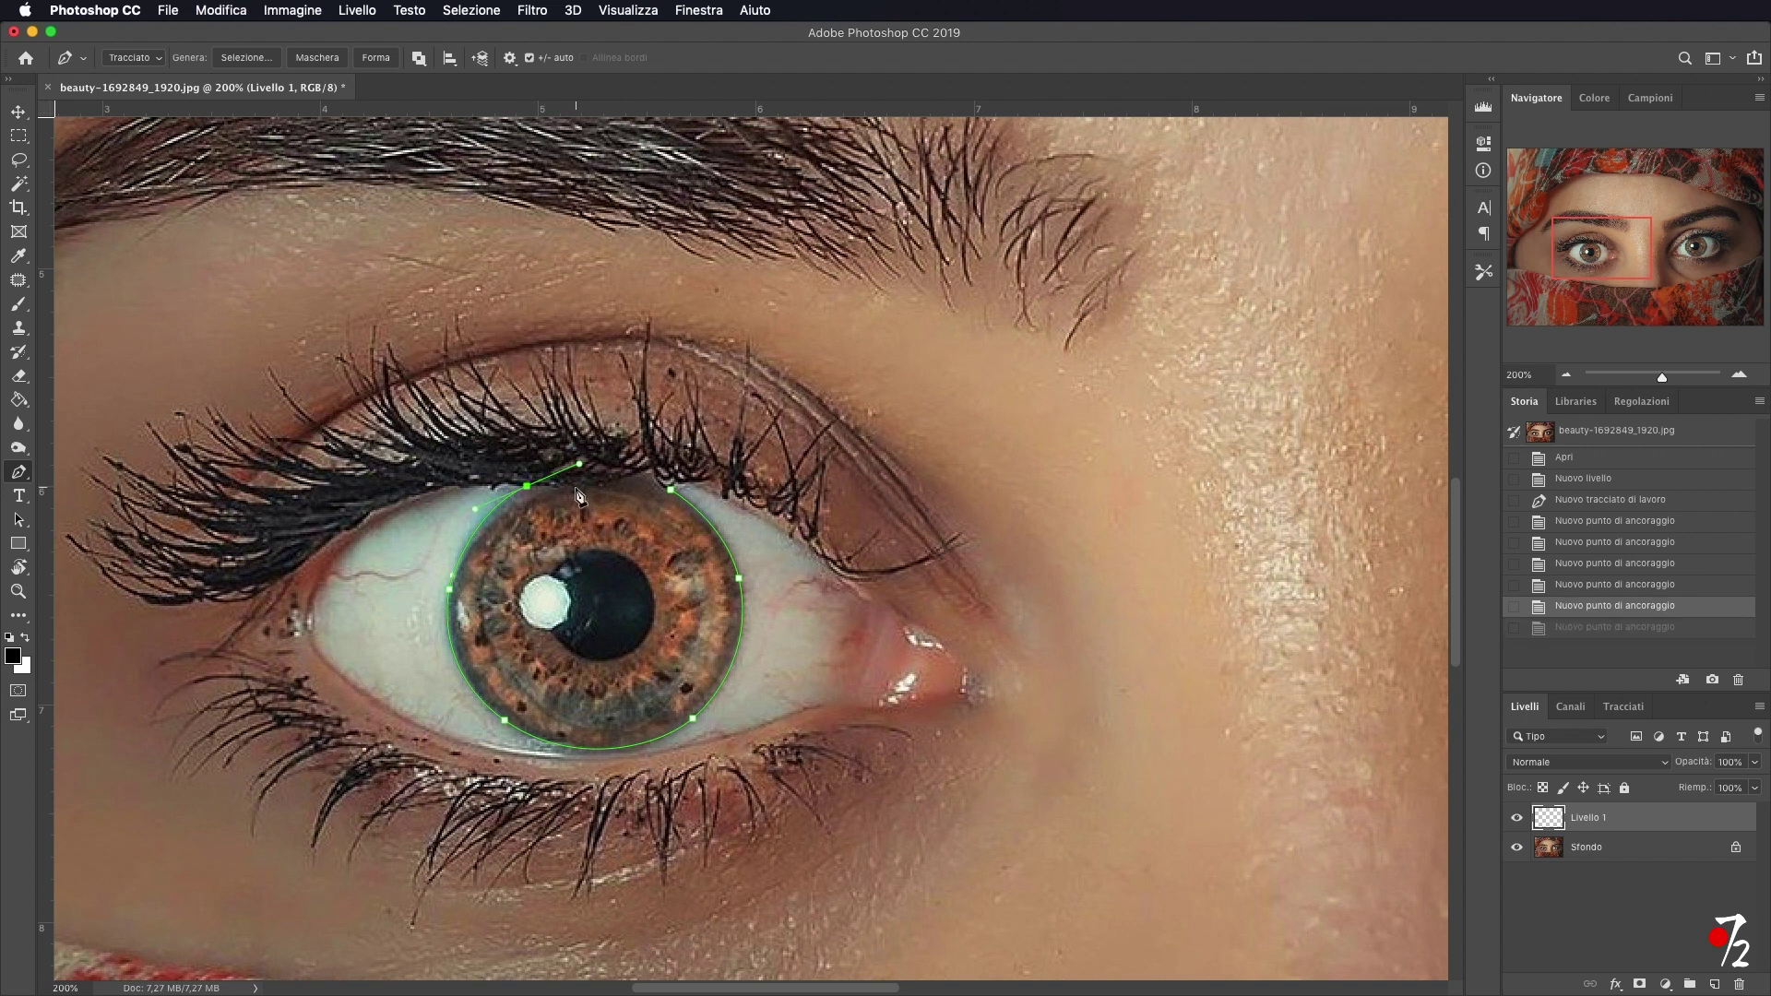
click(598, 485)
click(611, 480)
click(628, 476)
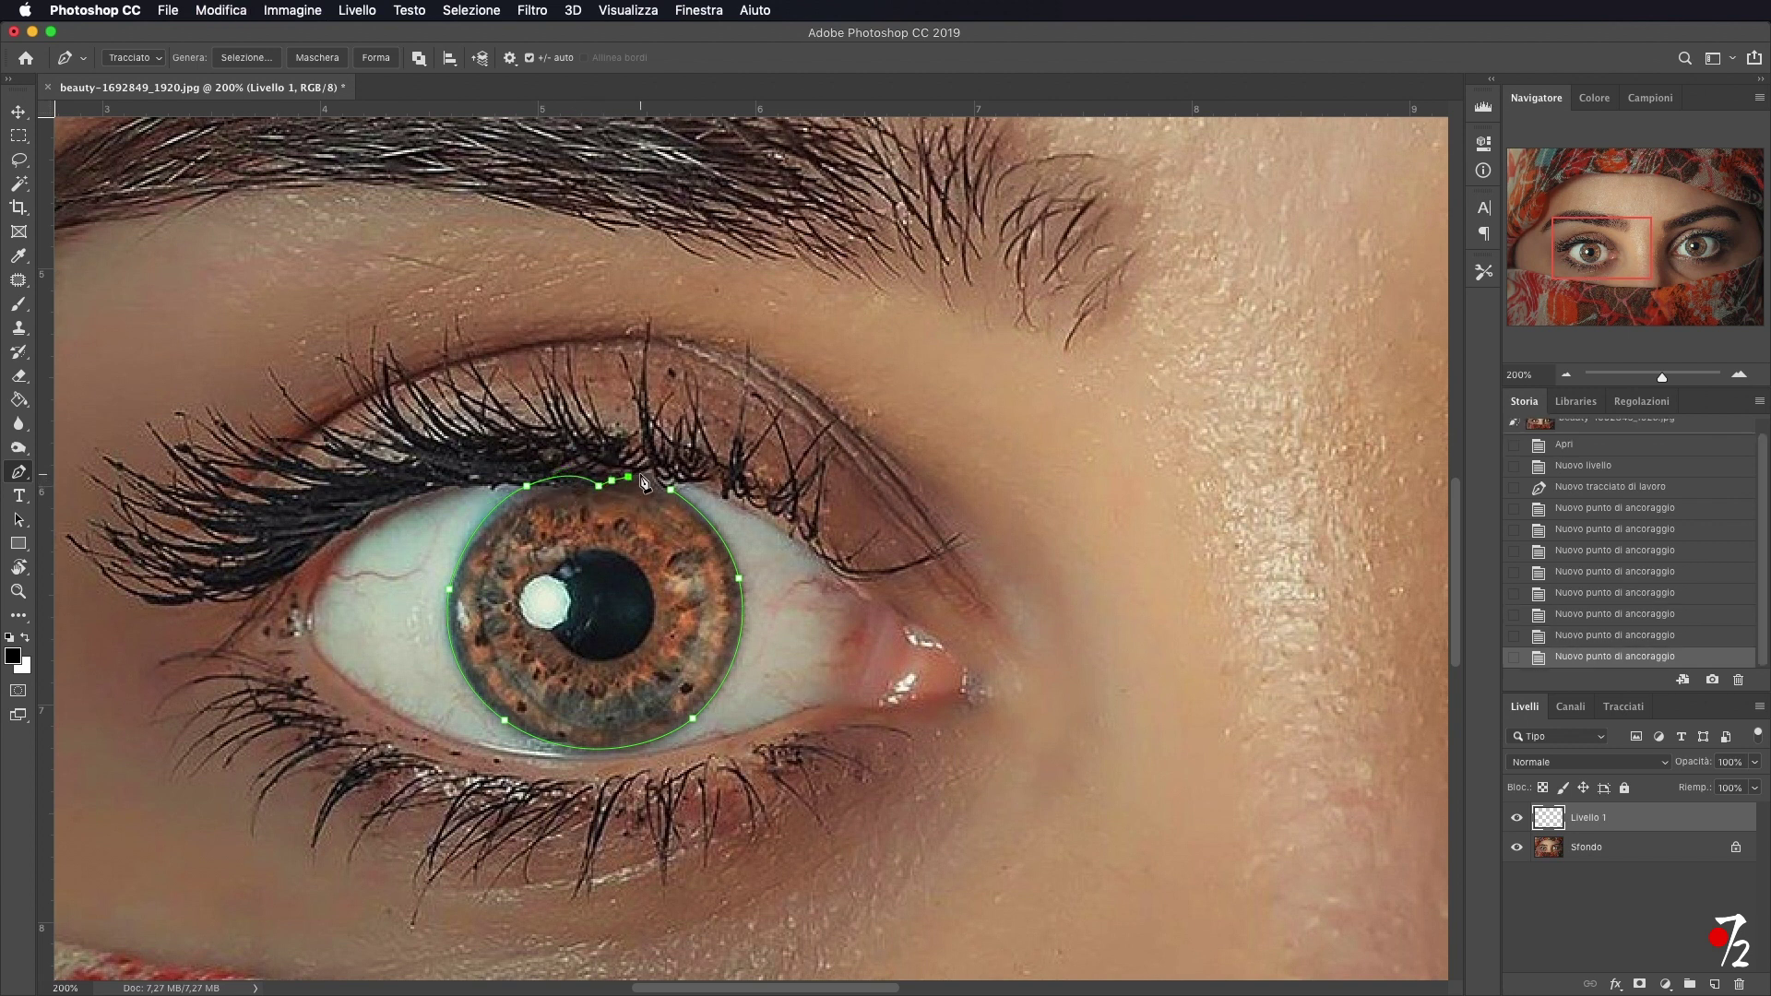
click(658, 478)
click(670, 490)
key(ctrl+z)
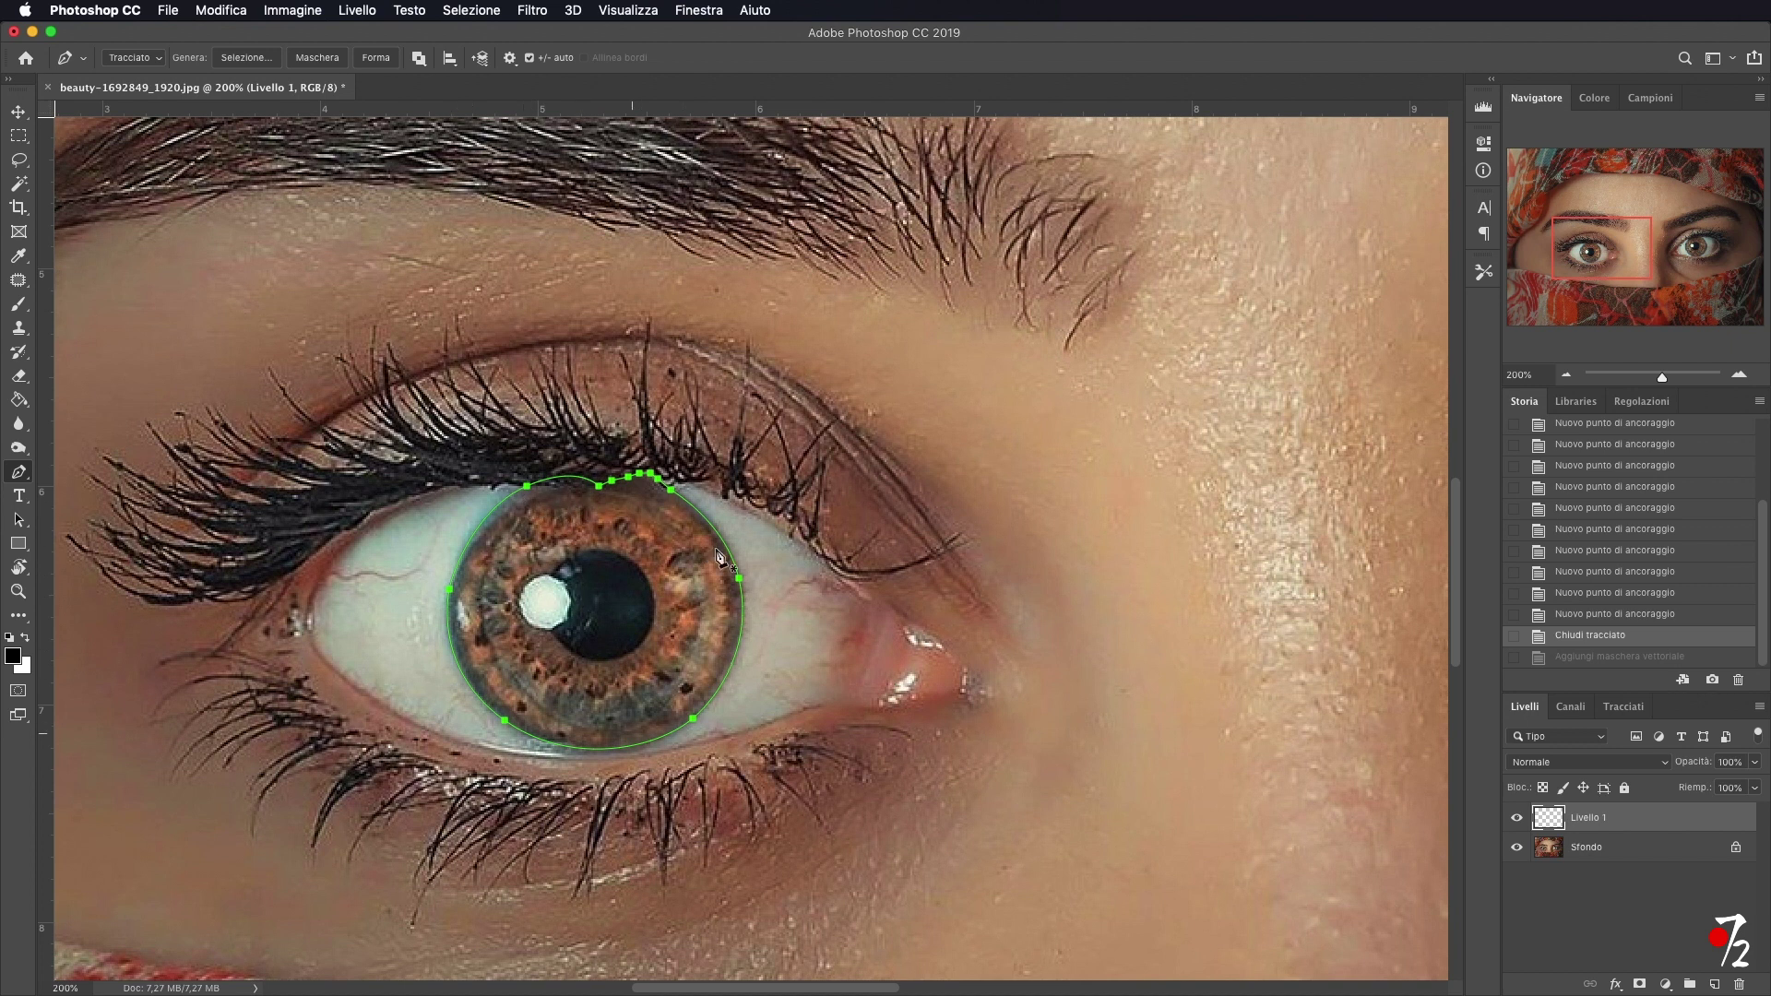
Convert the iris path into a selection via Crea selezione, keeping a 0,3 px feather.
right_click(645, 649)
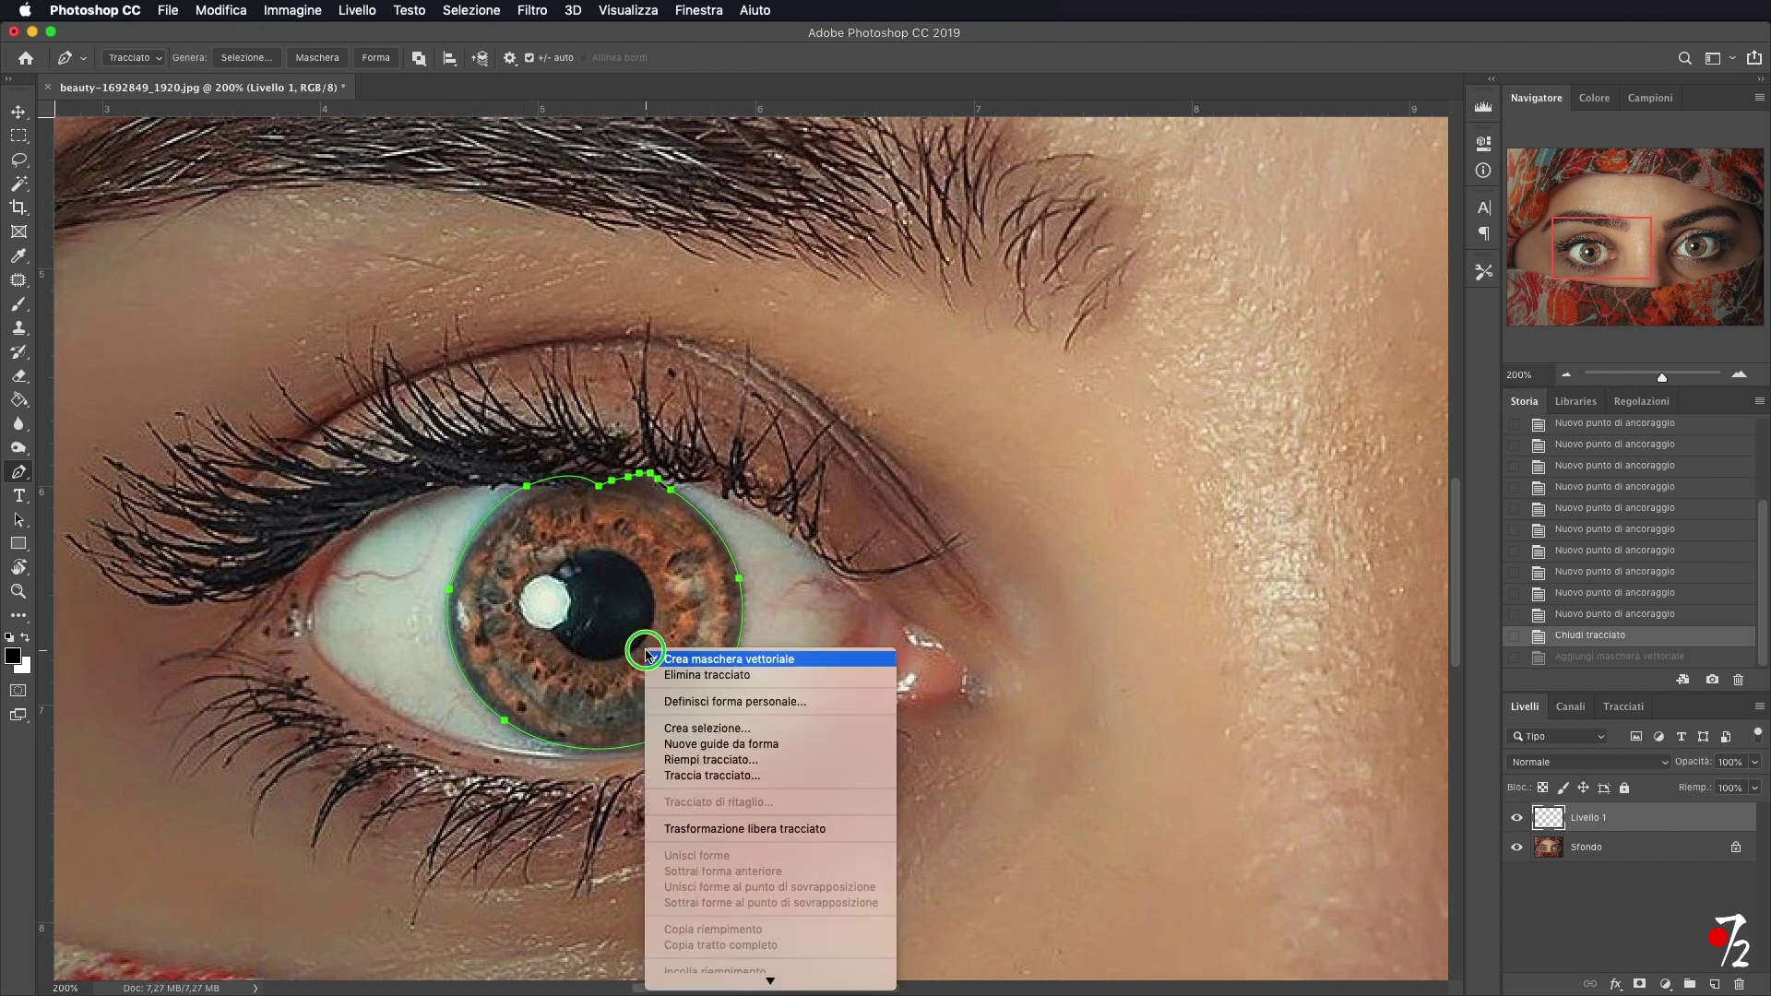
click(729, 735)
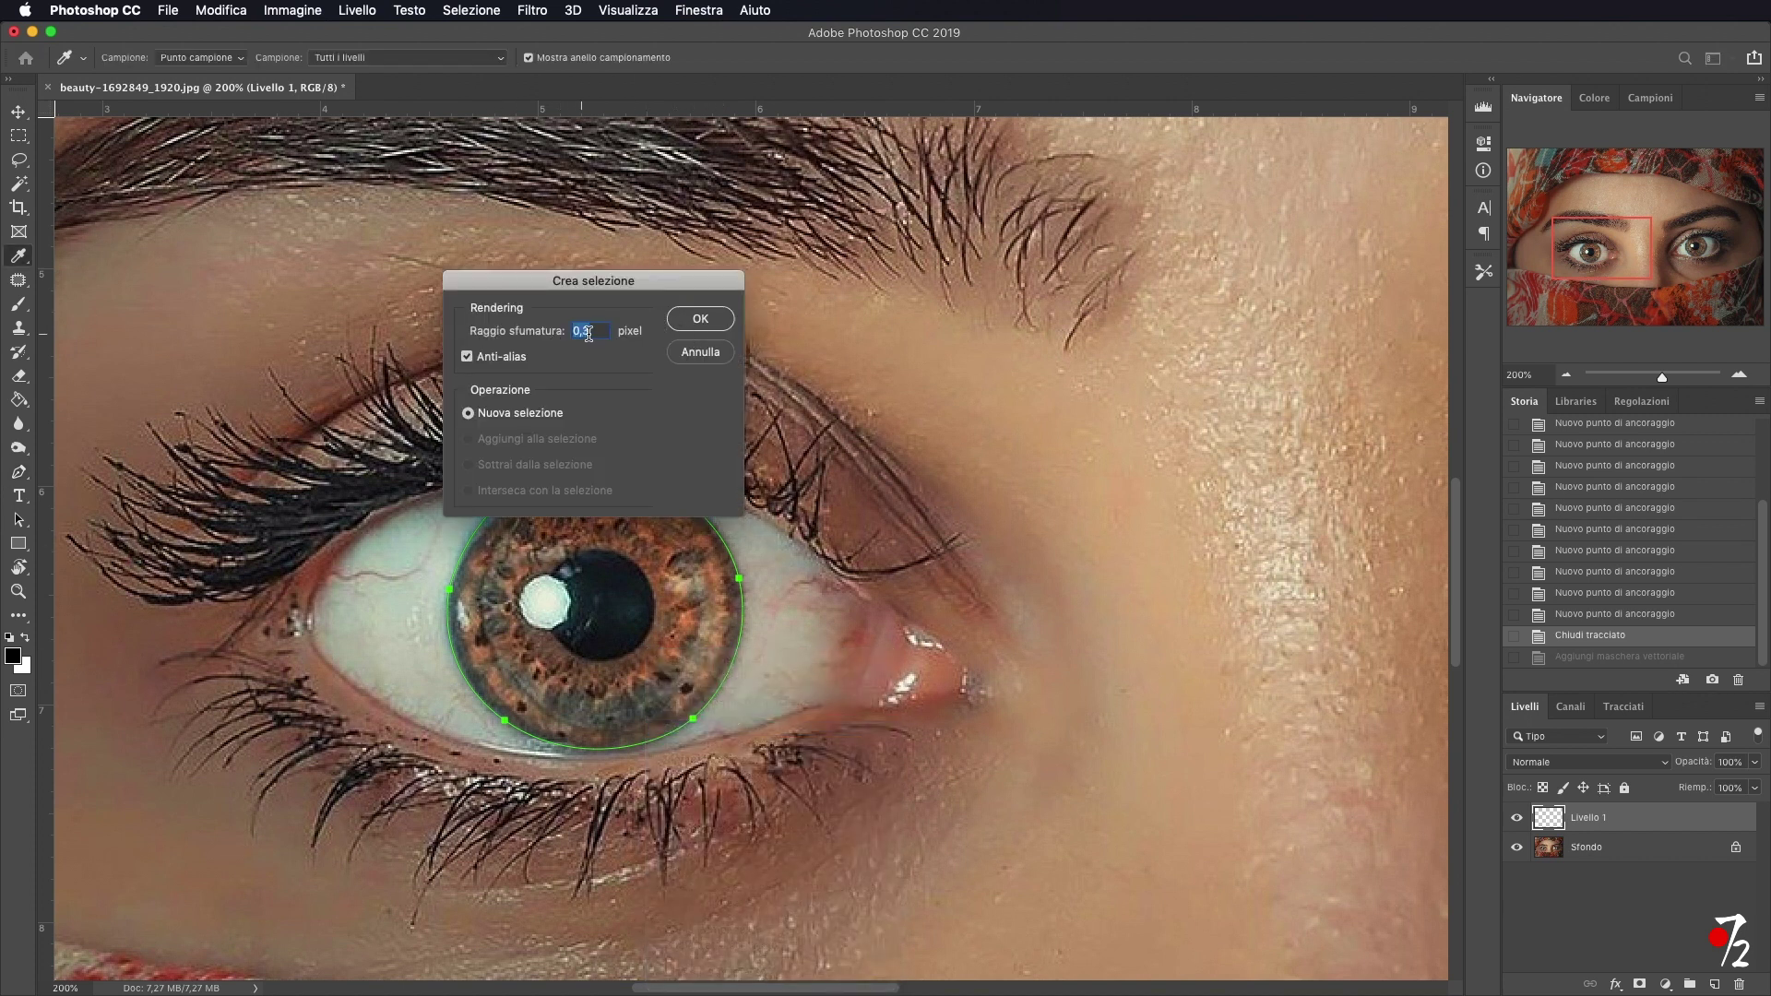
click(707, 320)
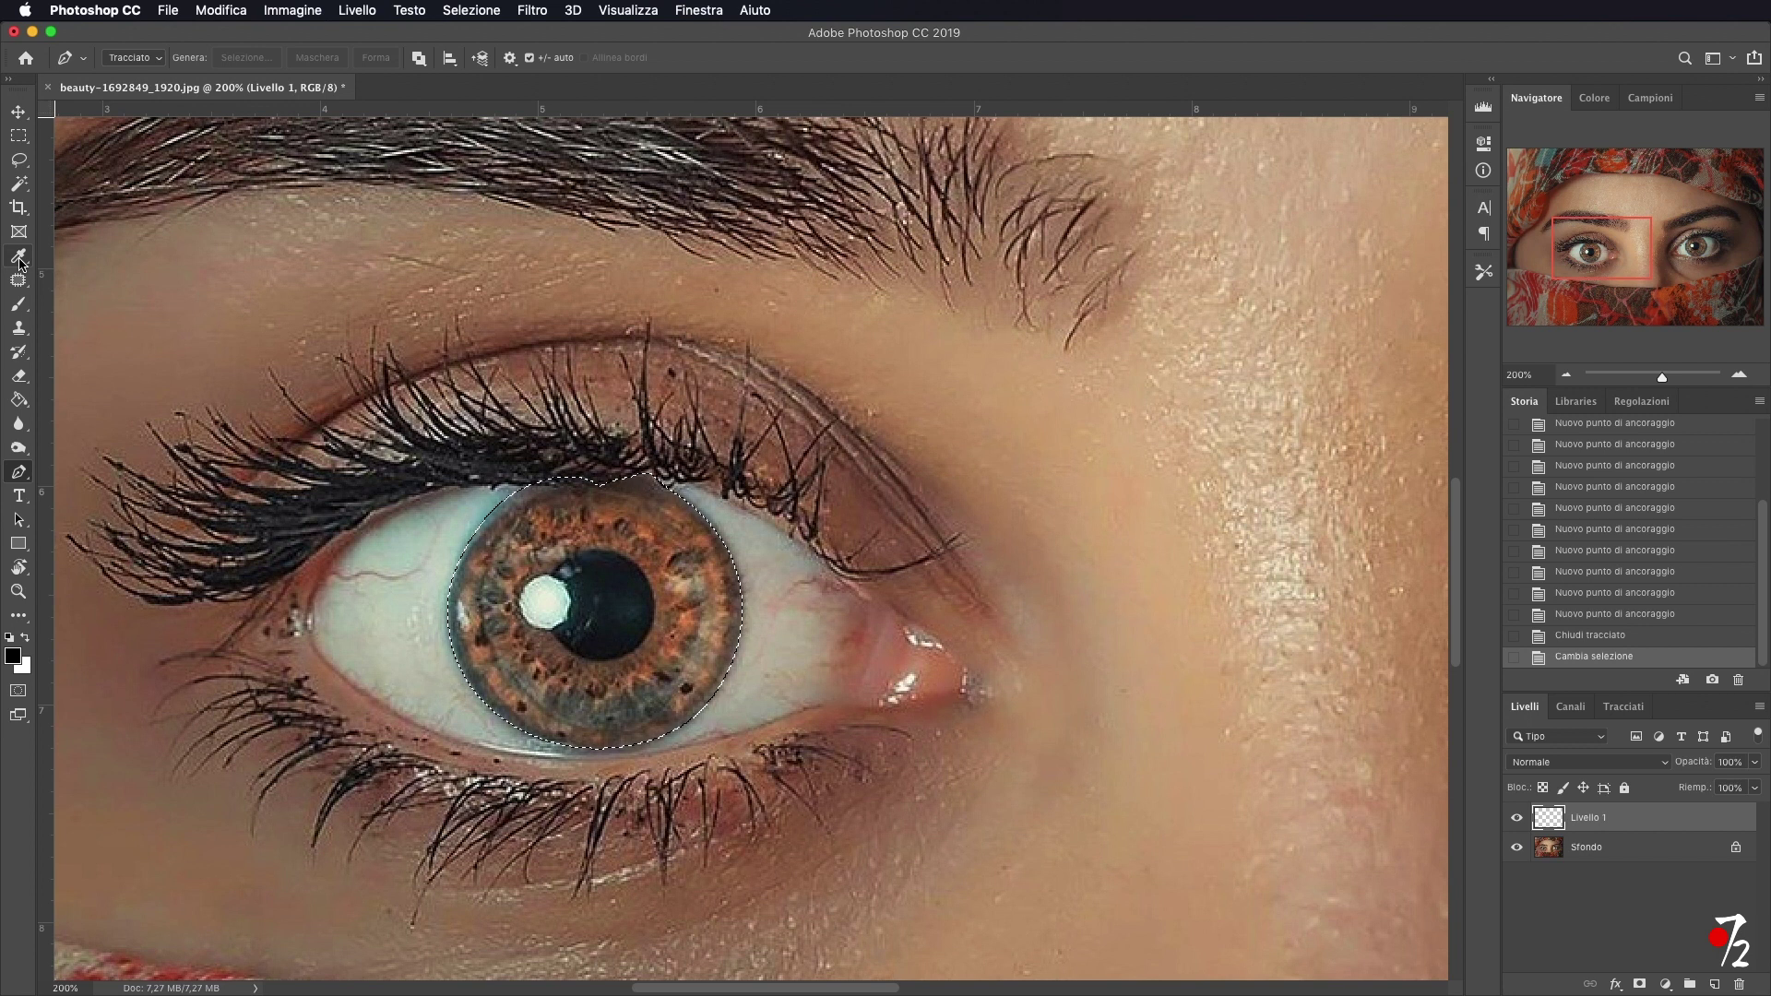
Use the Brush tool with a blue foreground colour (#1a7ab1).
click(20, 304)
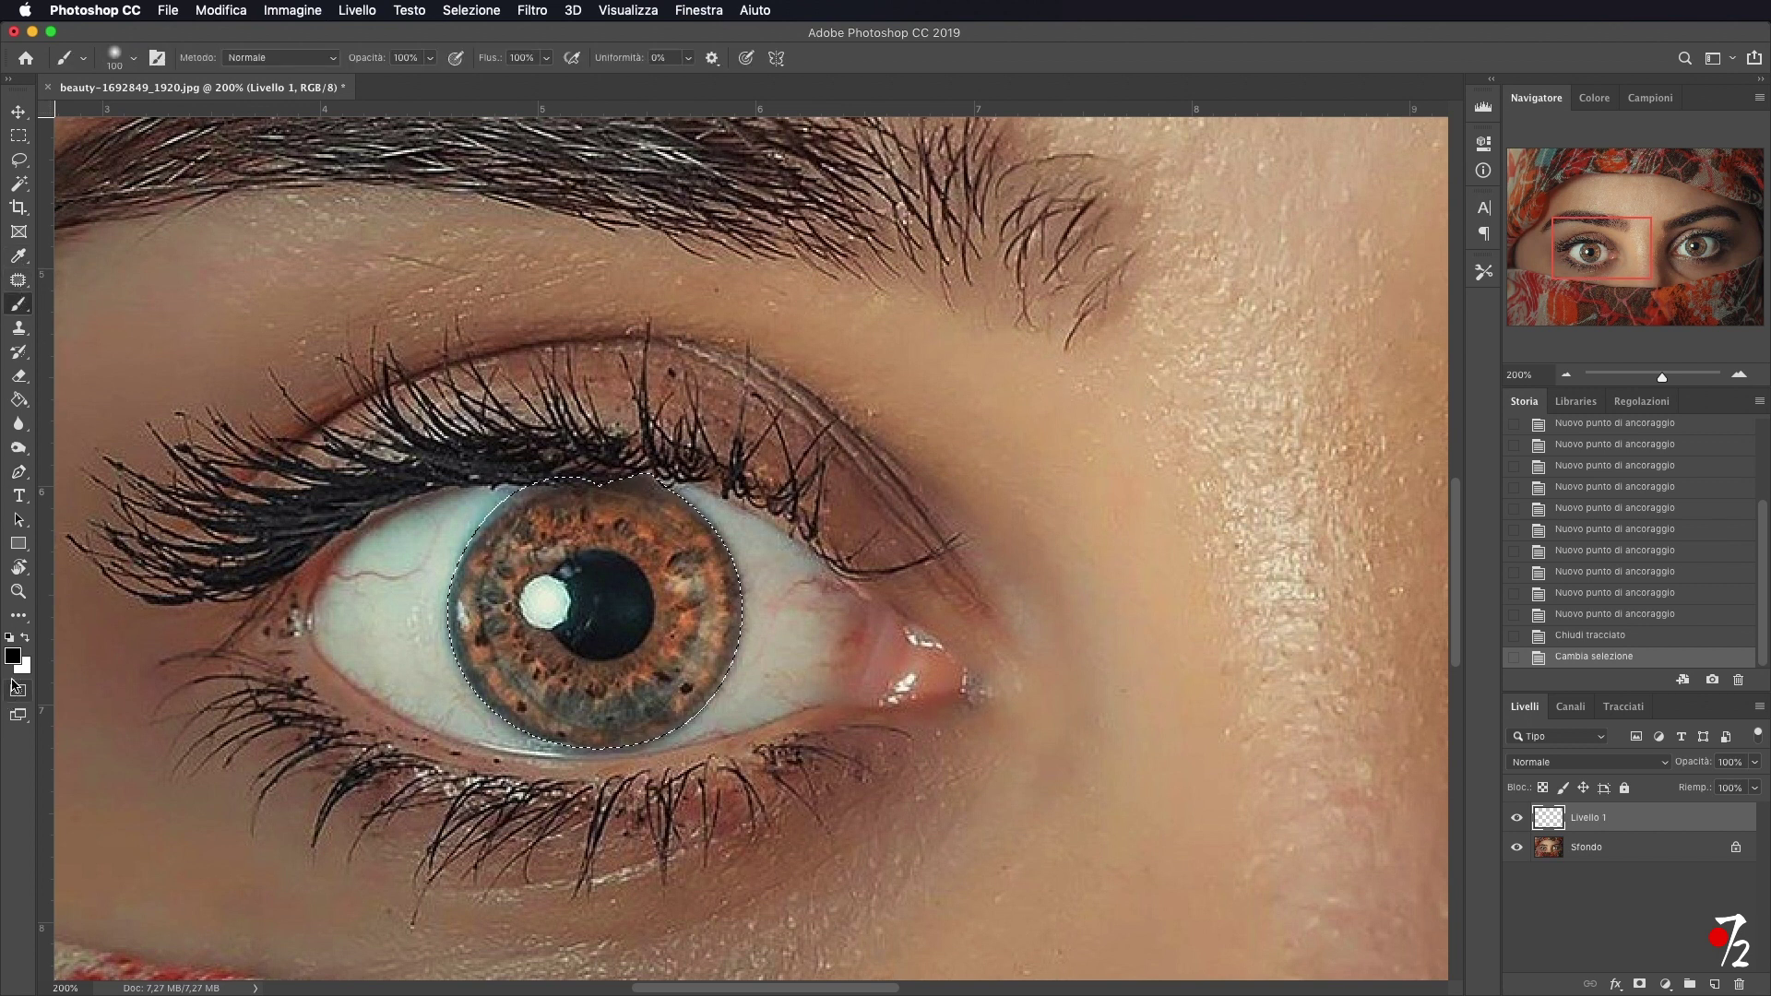
click(14, 654)
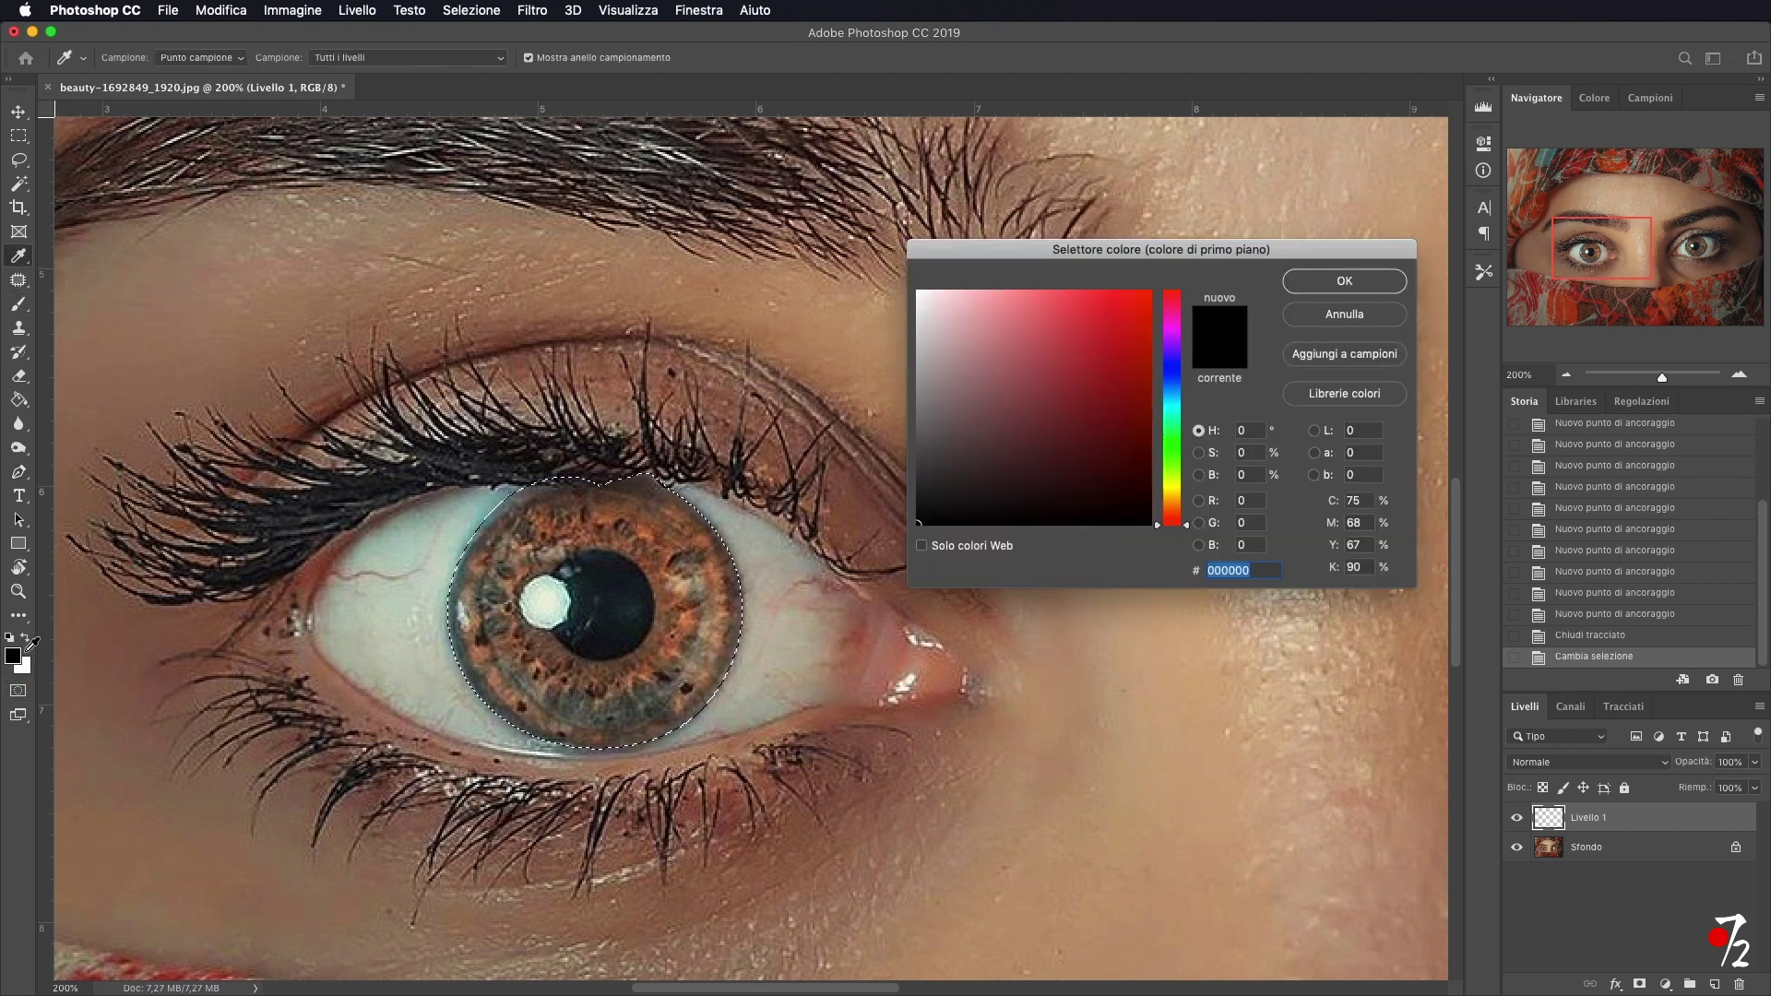
click(1172, 377)
click(1077, 332)
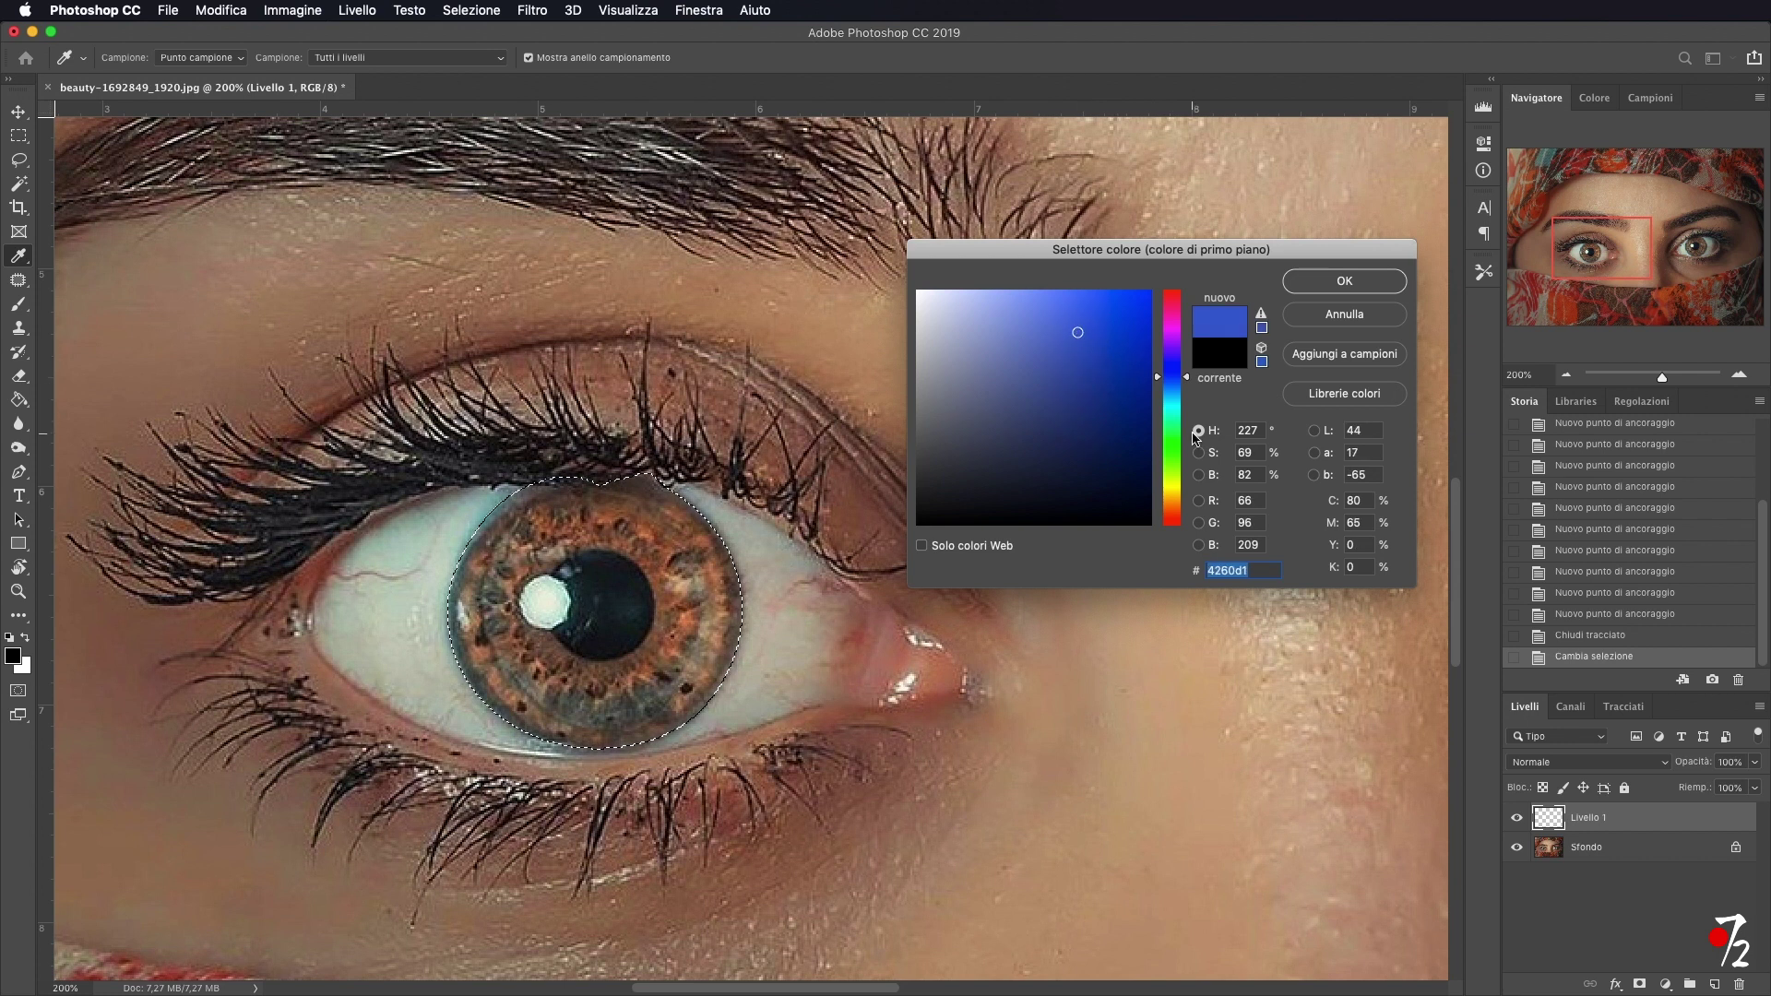
mouse_move(1182, 377)
mouse_down()
mouse_move(1181, 393)
mouse_move(1118, 361)
mouse_up()
click(1339, 281)
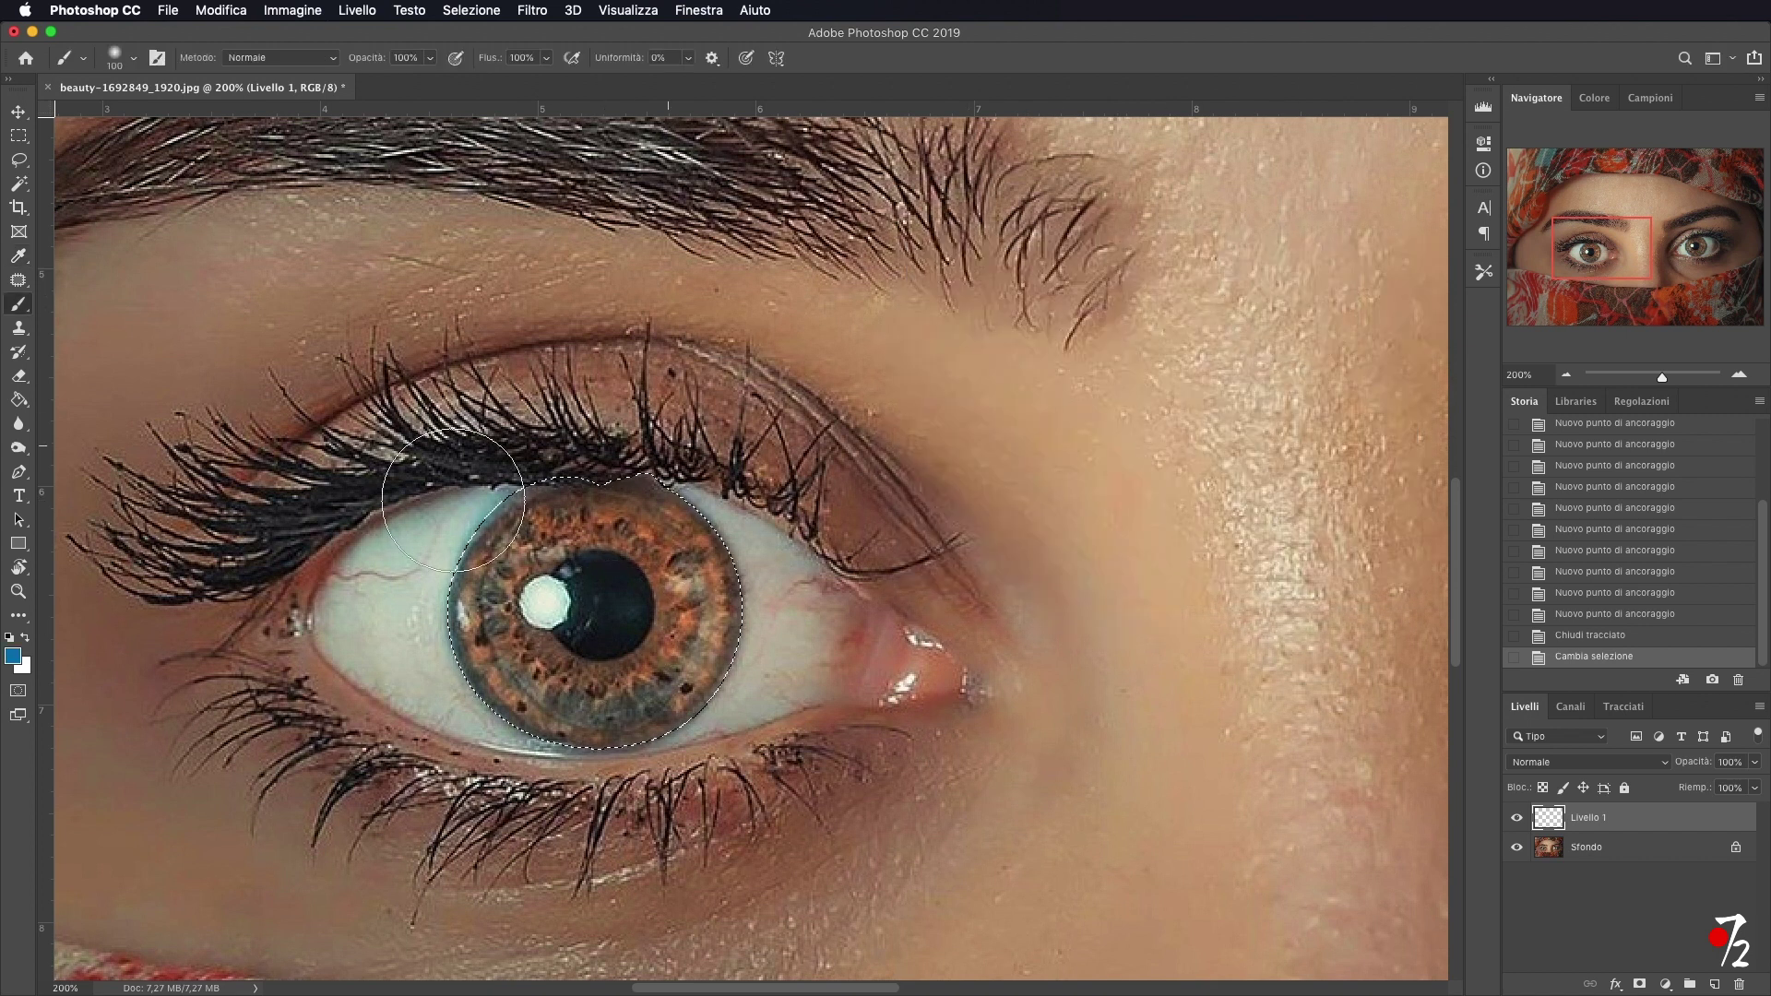
Paint the selected iris solid blue on Livello 1 and zoom out to 66.67%.
drag(544, 530, 617, 495)
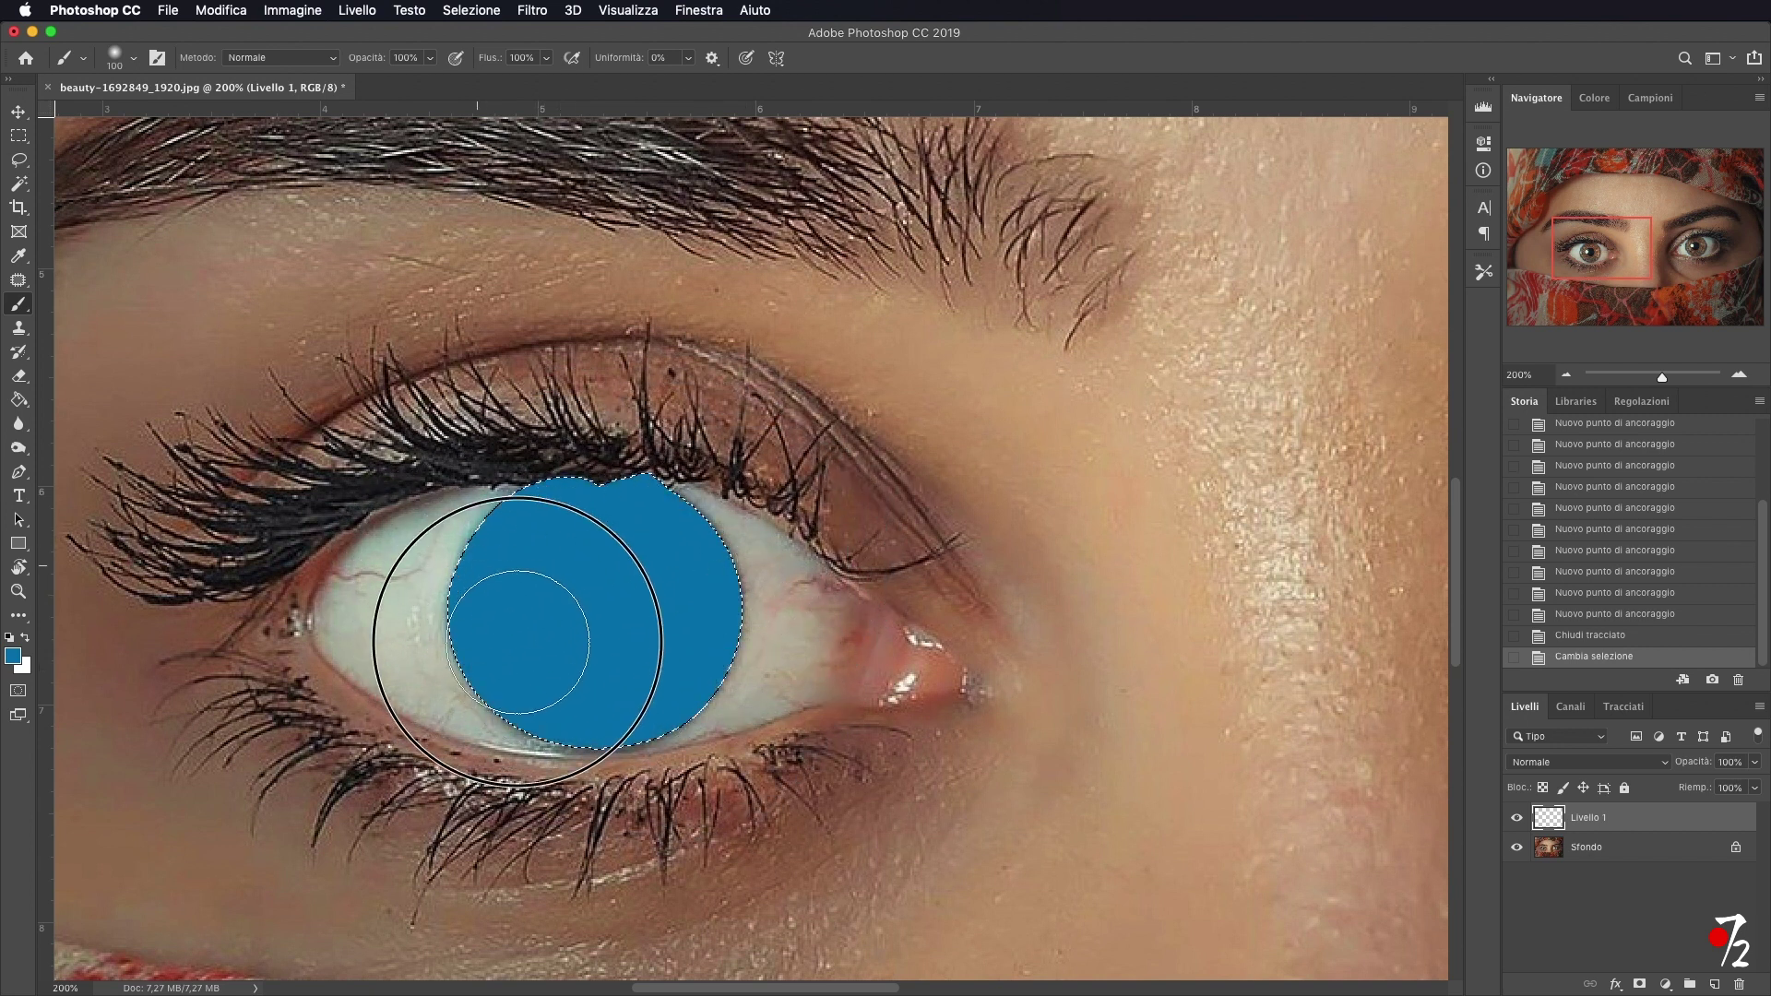
mouse_move(617, 496)
mouse_down()
mouse_move(543, 486)
mouse_move(562, 712)
mouse_up()
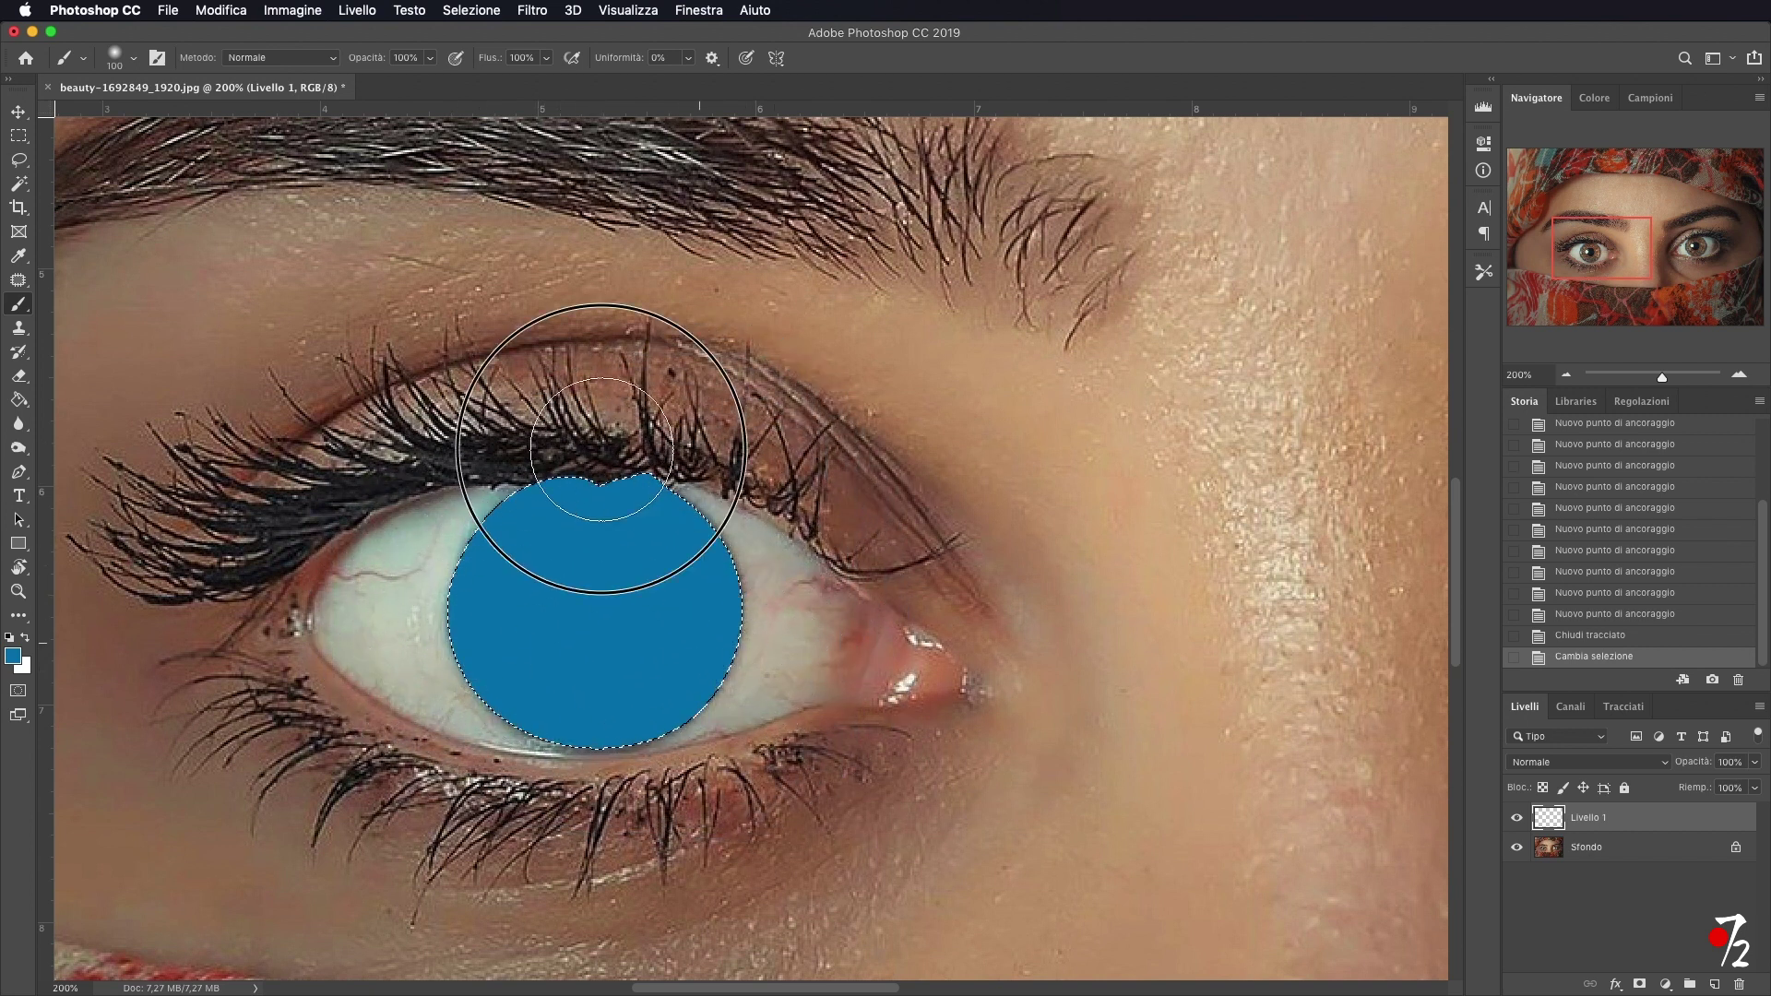
click(1565, 377)
click(1565, 376)
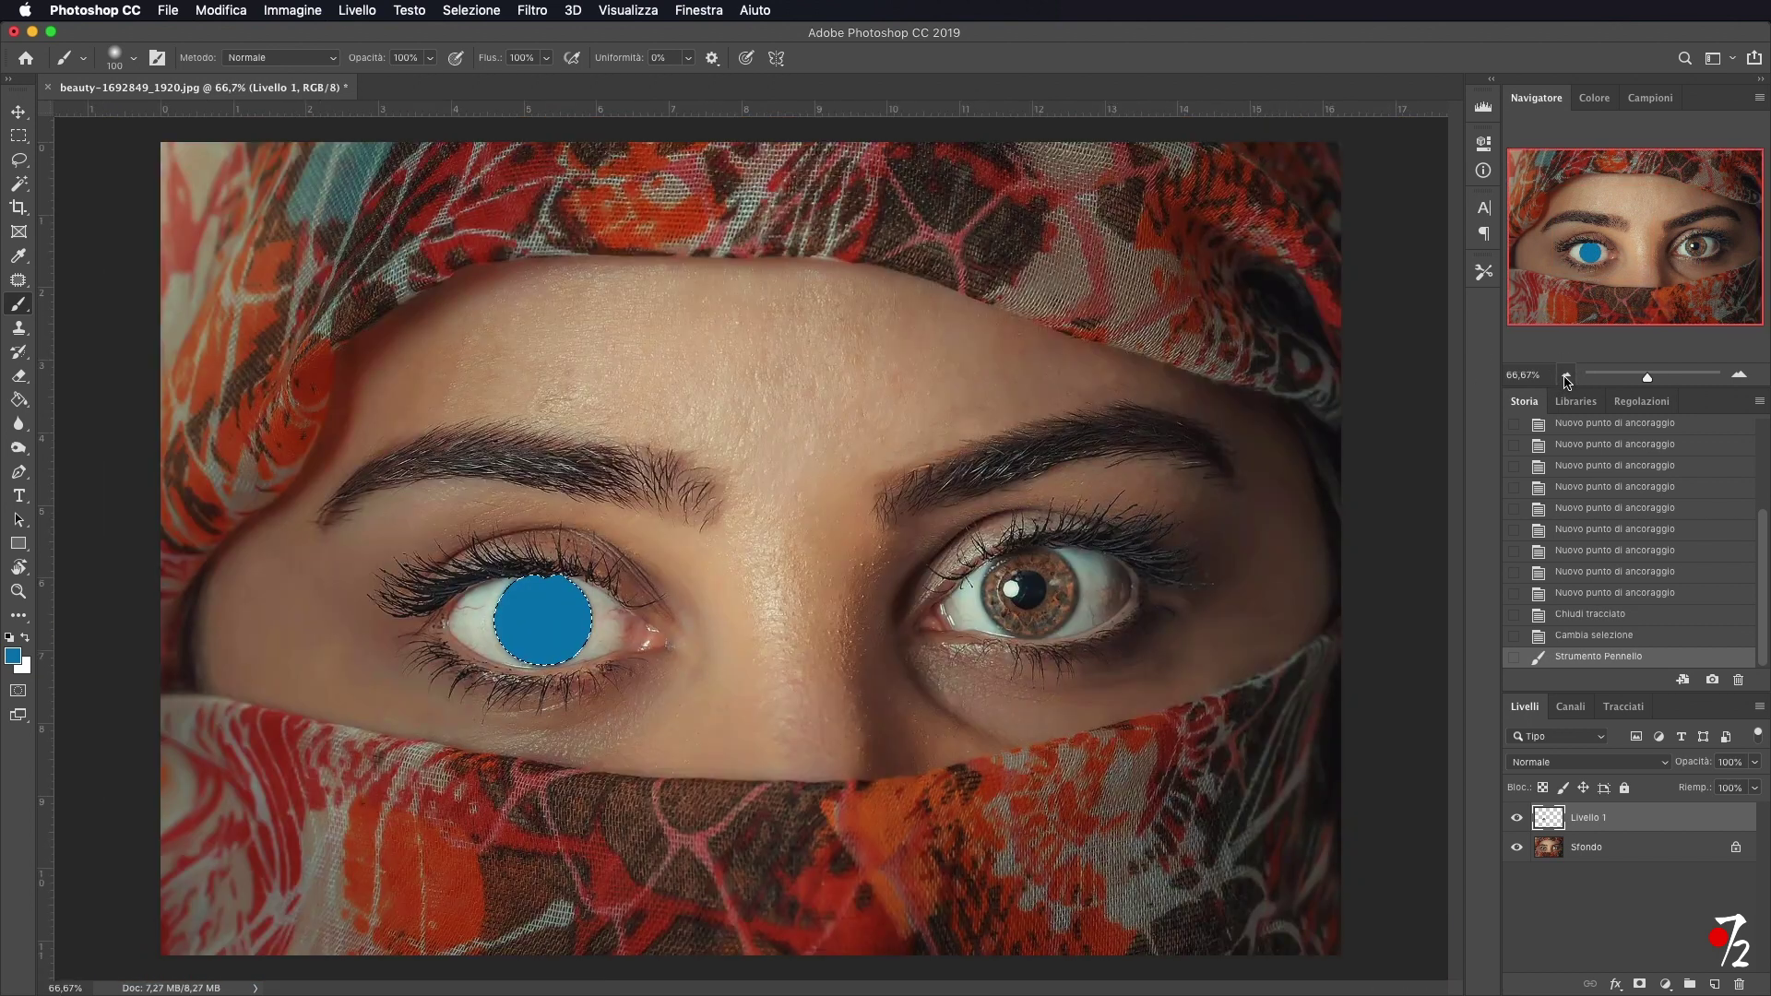
Deselect, set Livello 1 to the Sovrapponi blend mode, zoom out to 50%, and set its opacity.
key(ctrl+d)
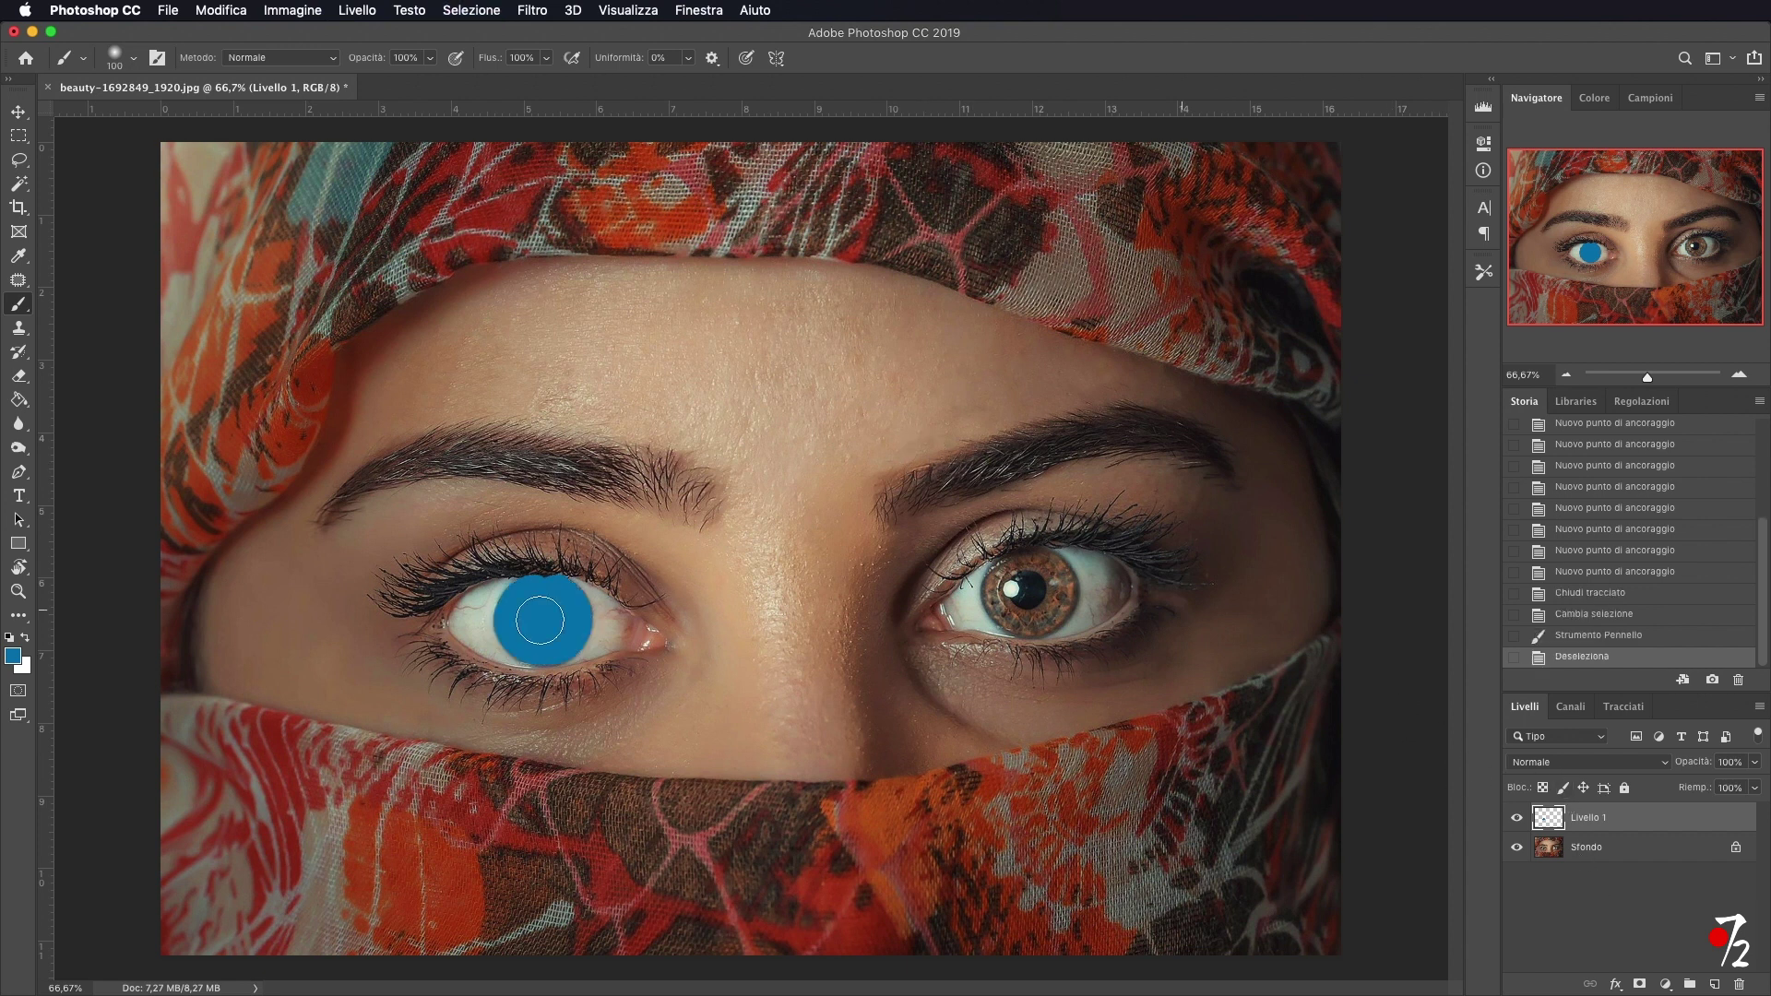
click(1614, 765)
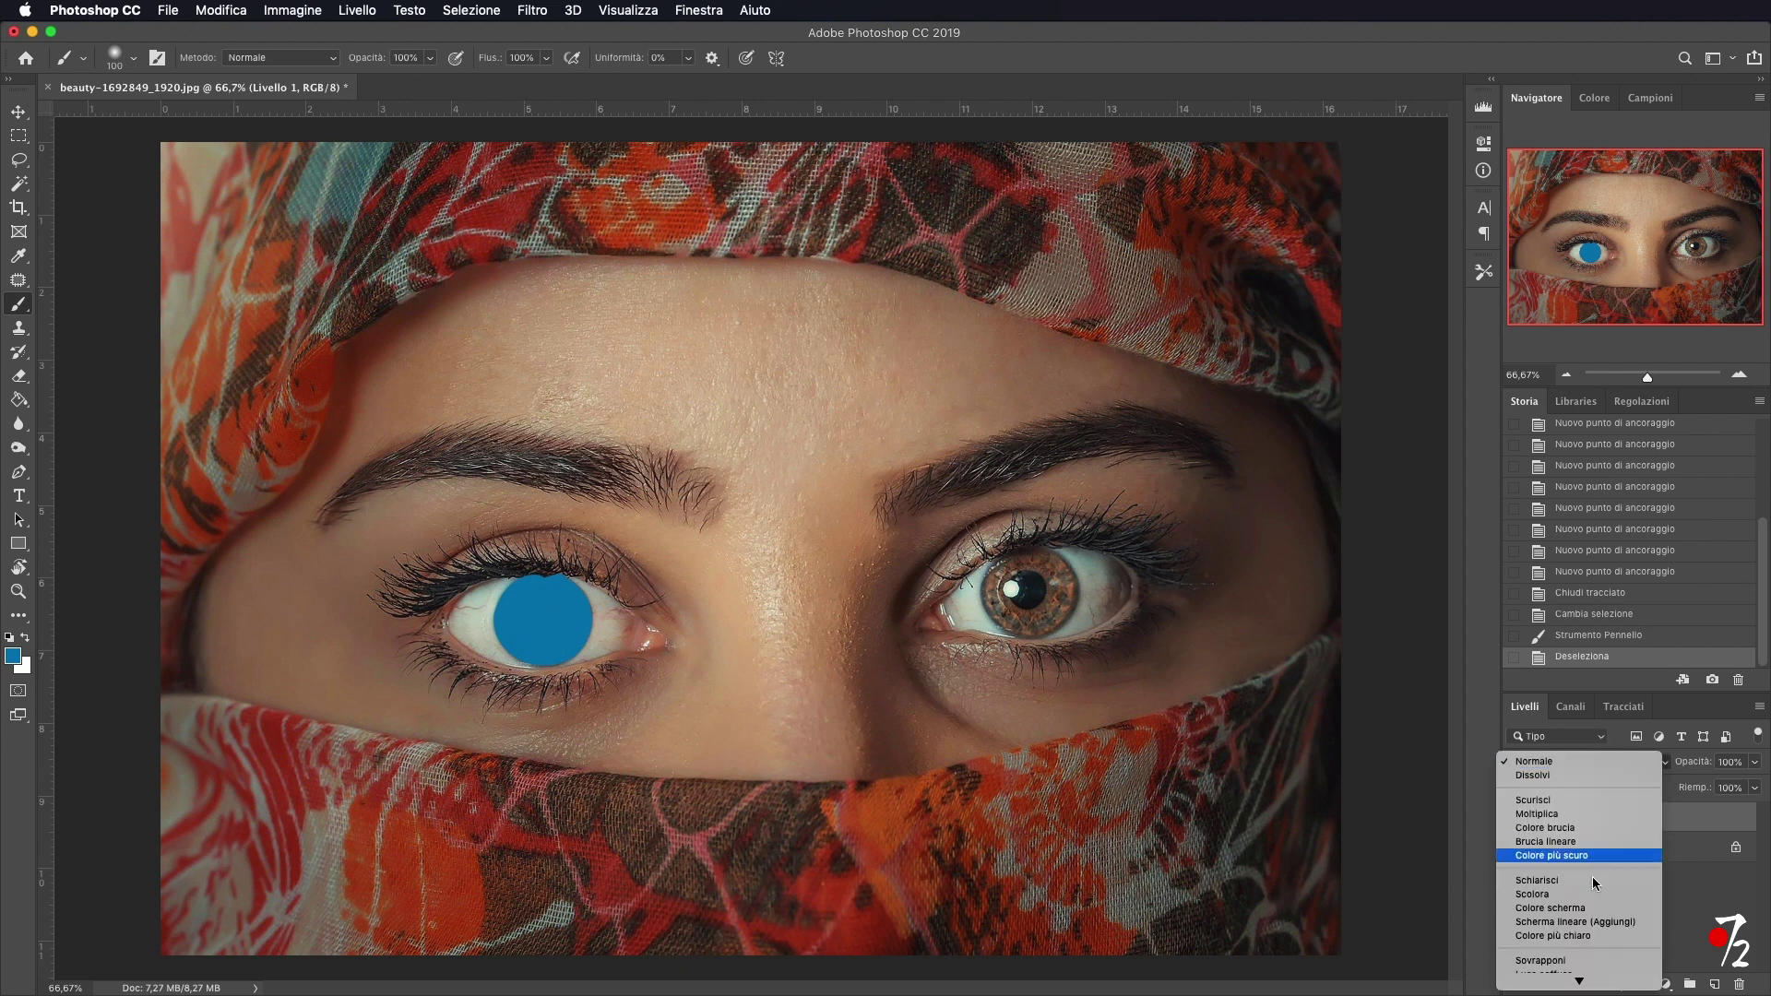
click(1573, 960)
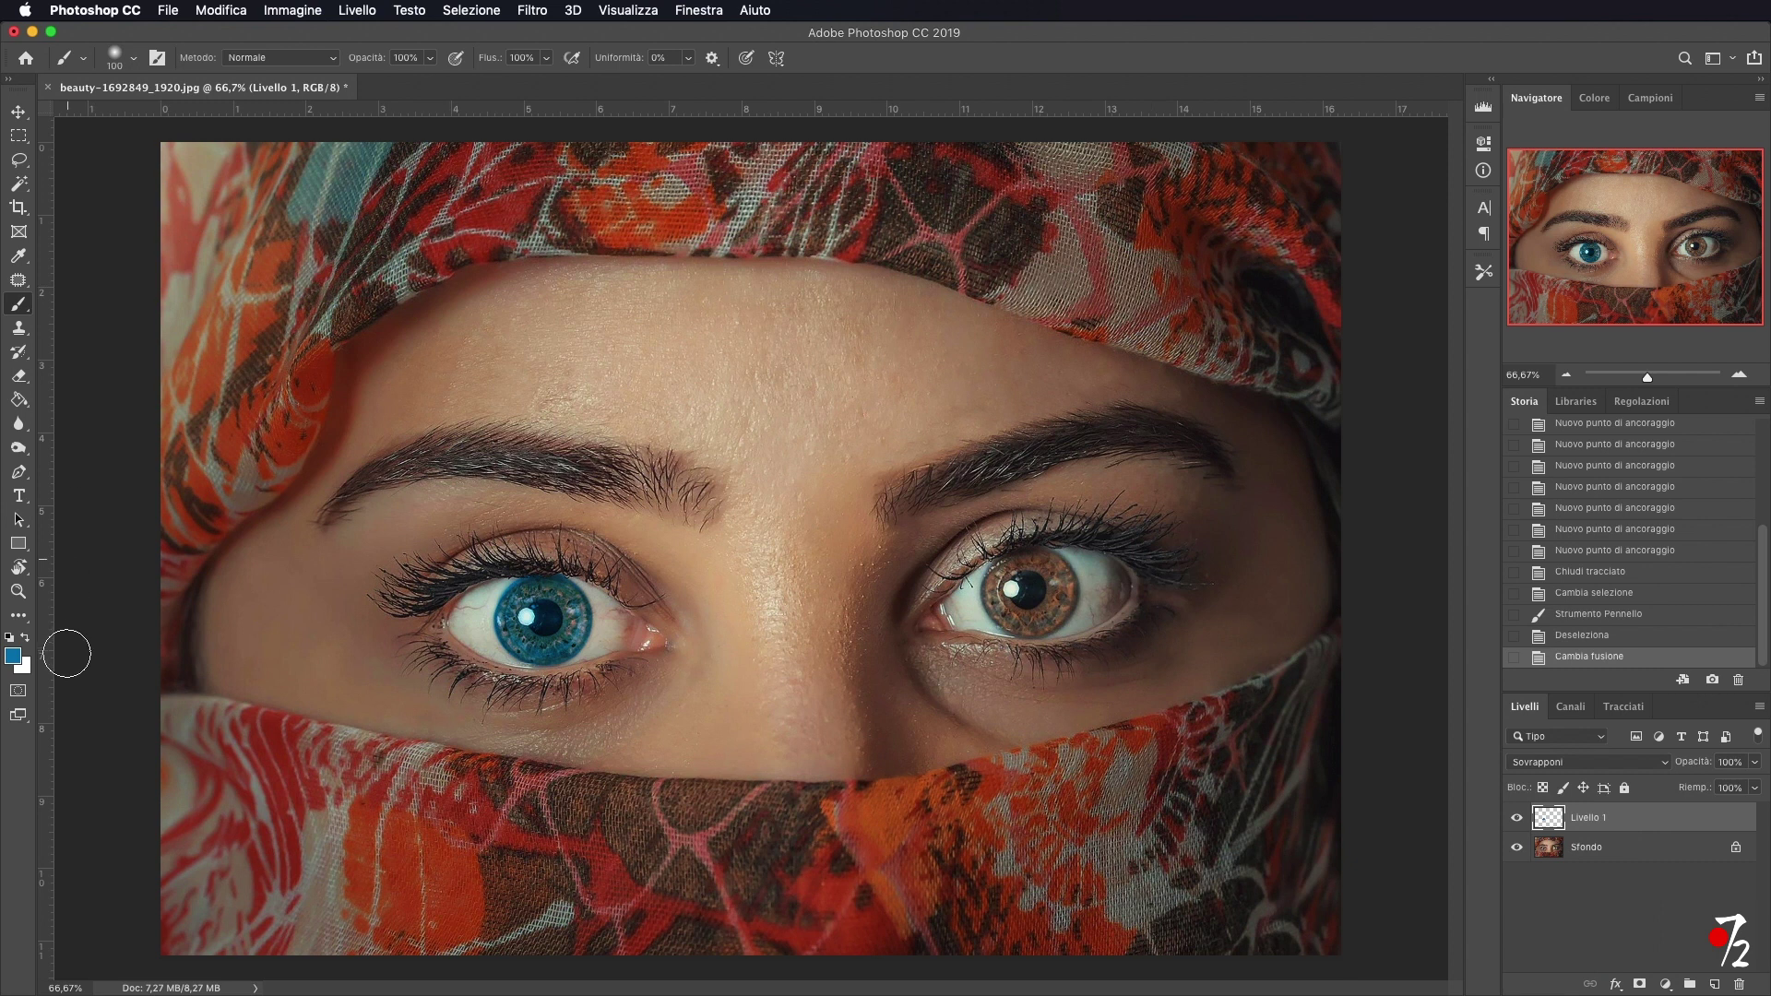
click(1568, 377)
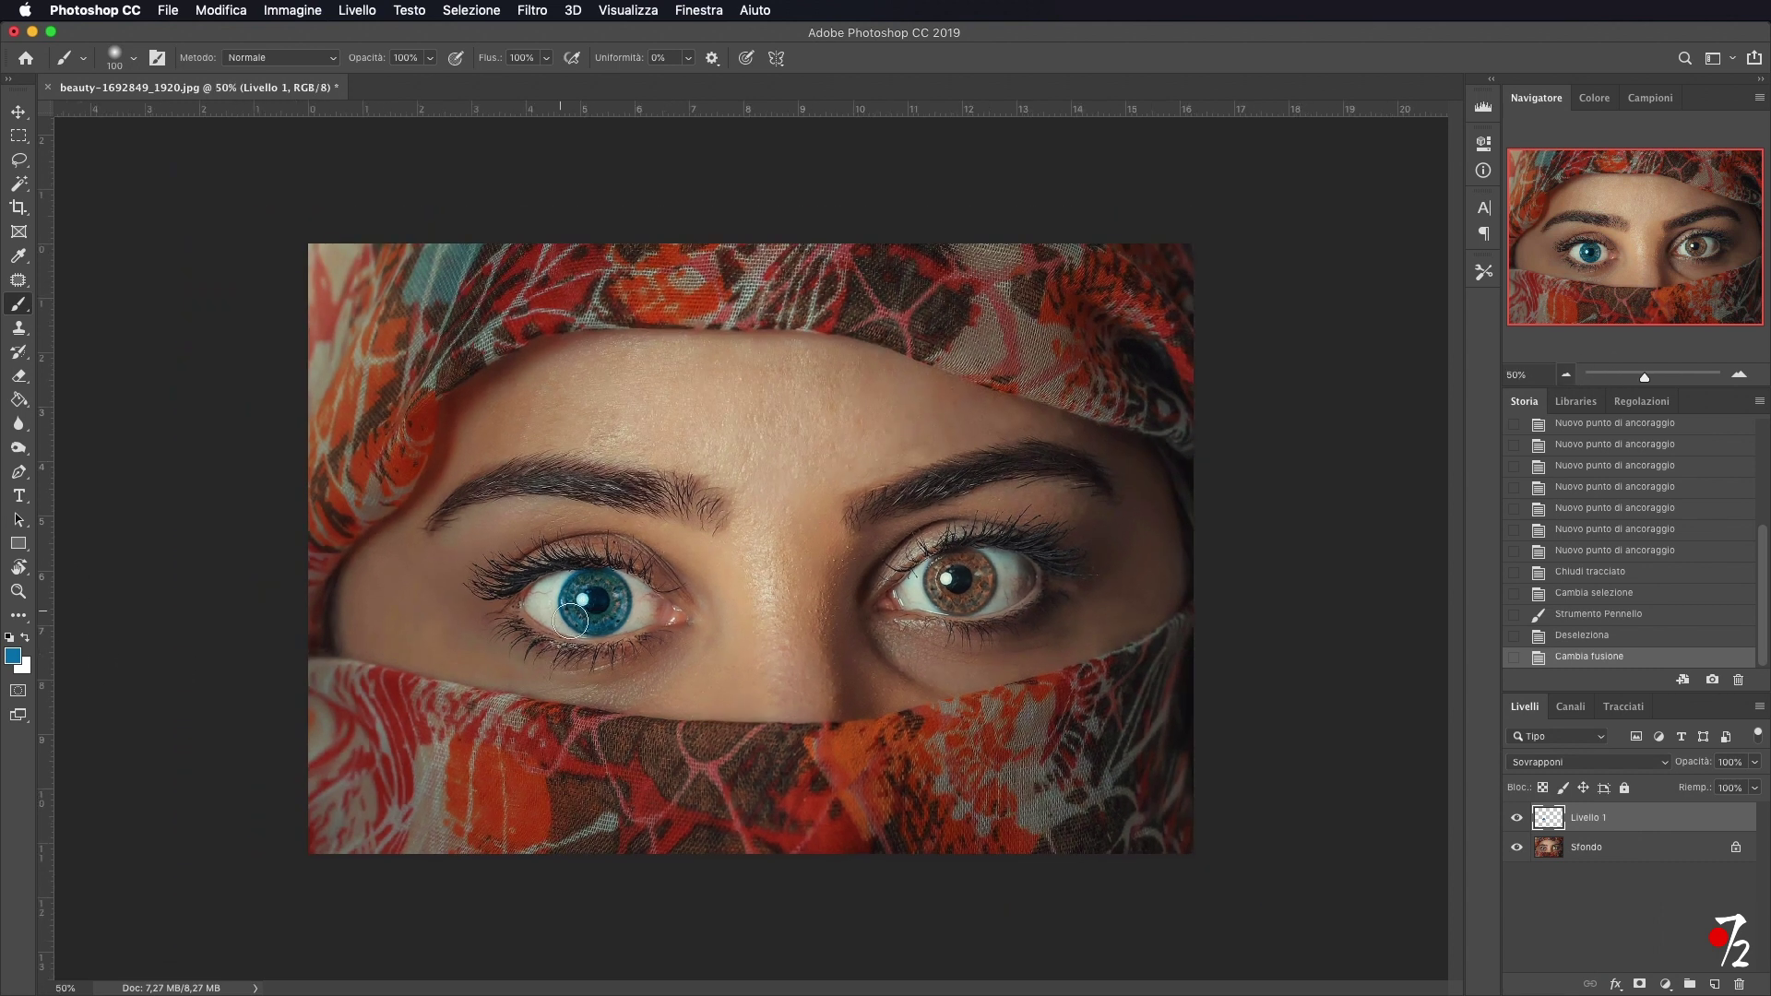
key(0)
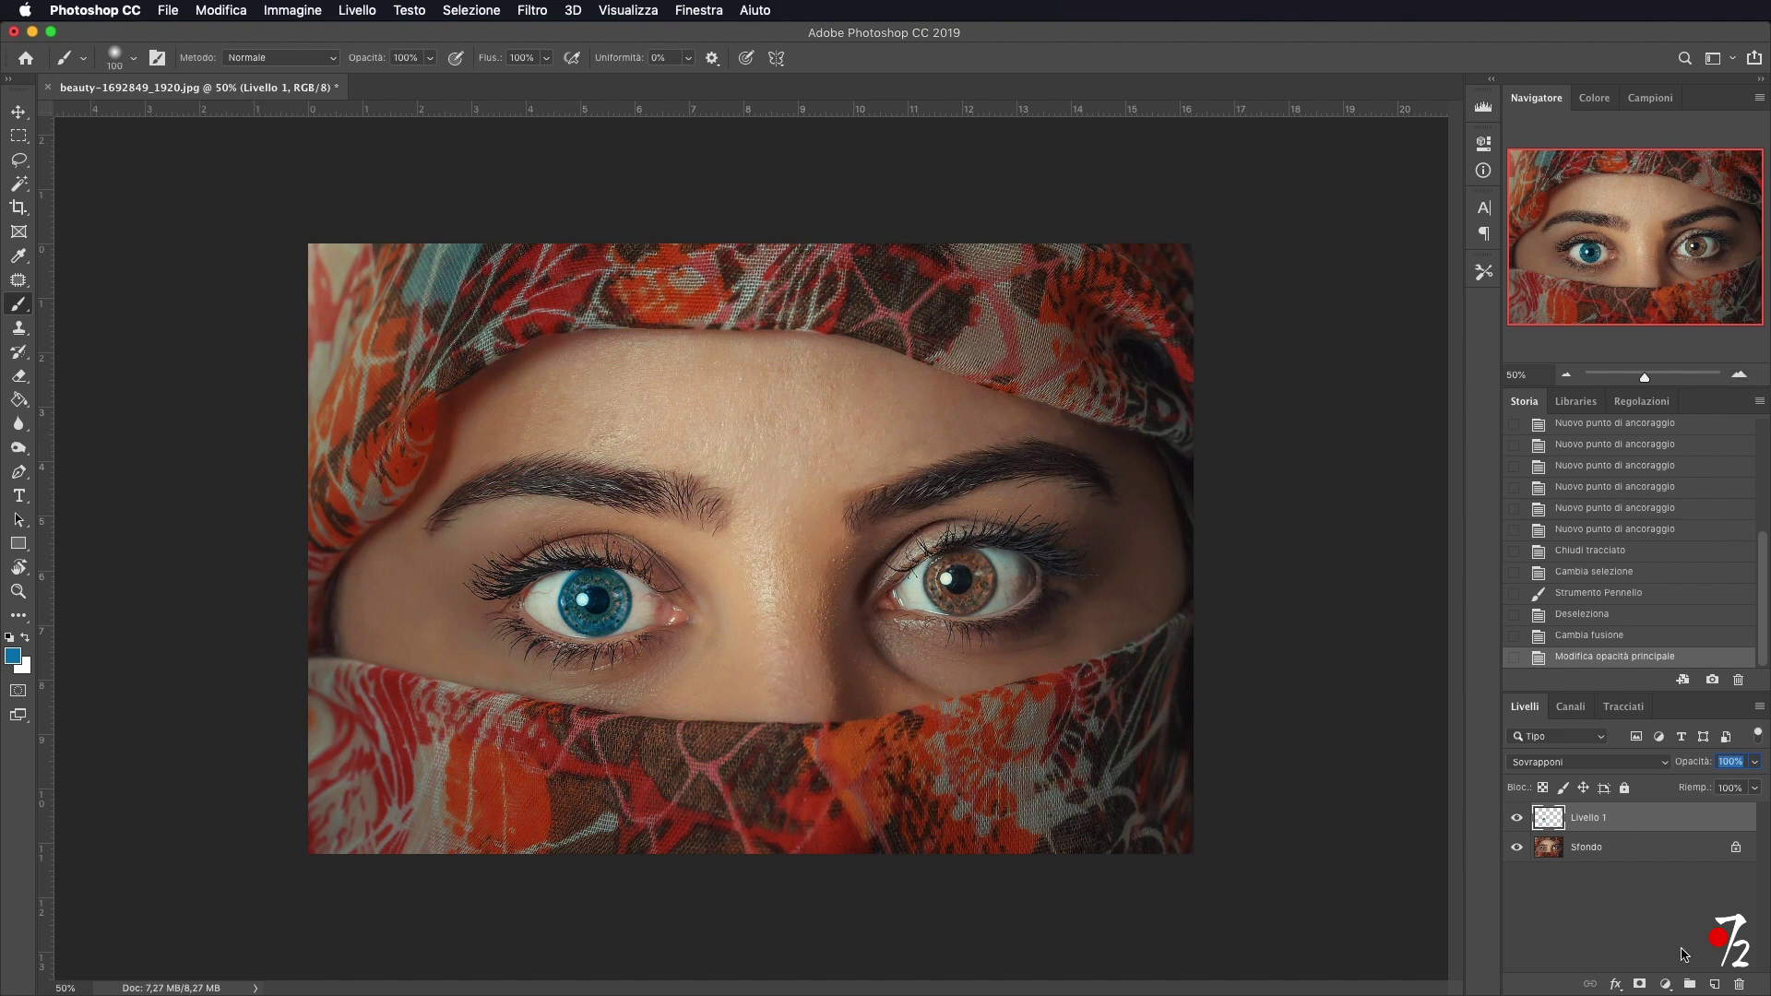
Make Livello 1 active, zoom to 100% on the right eye, and choose the Pen tool.
click(1568, 853)
click(1631, 830)
click(1738, 374)
click(1739, 375)
scroll(1451, 397, right, 5)
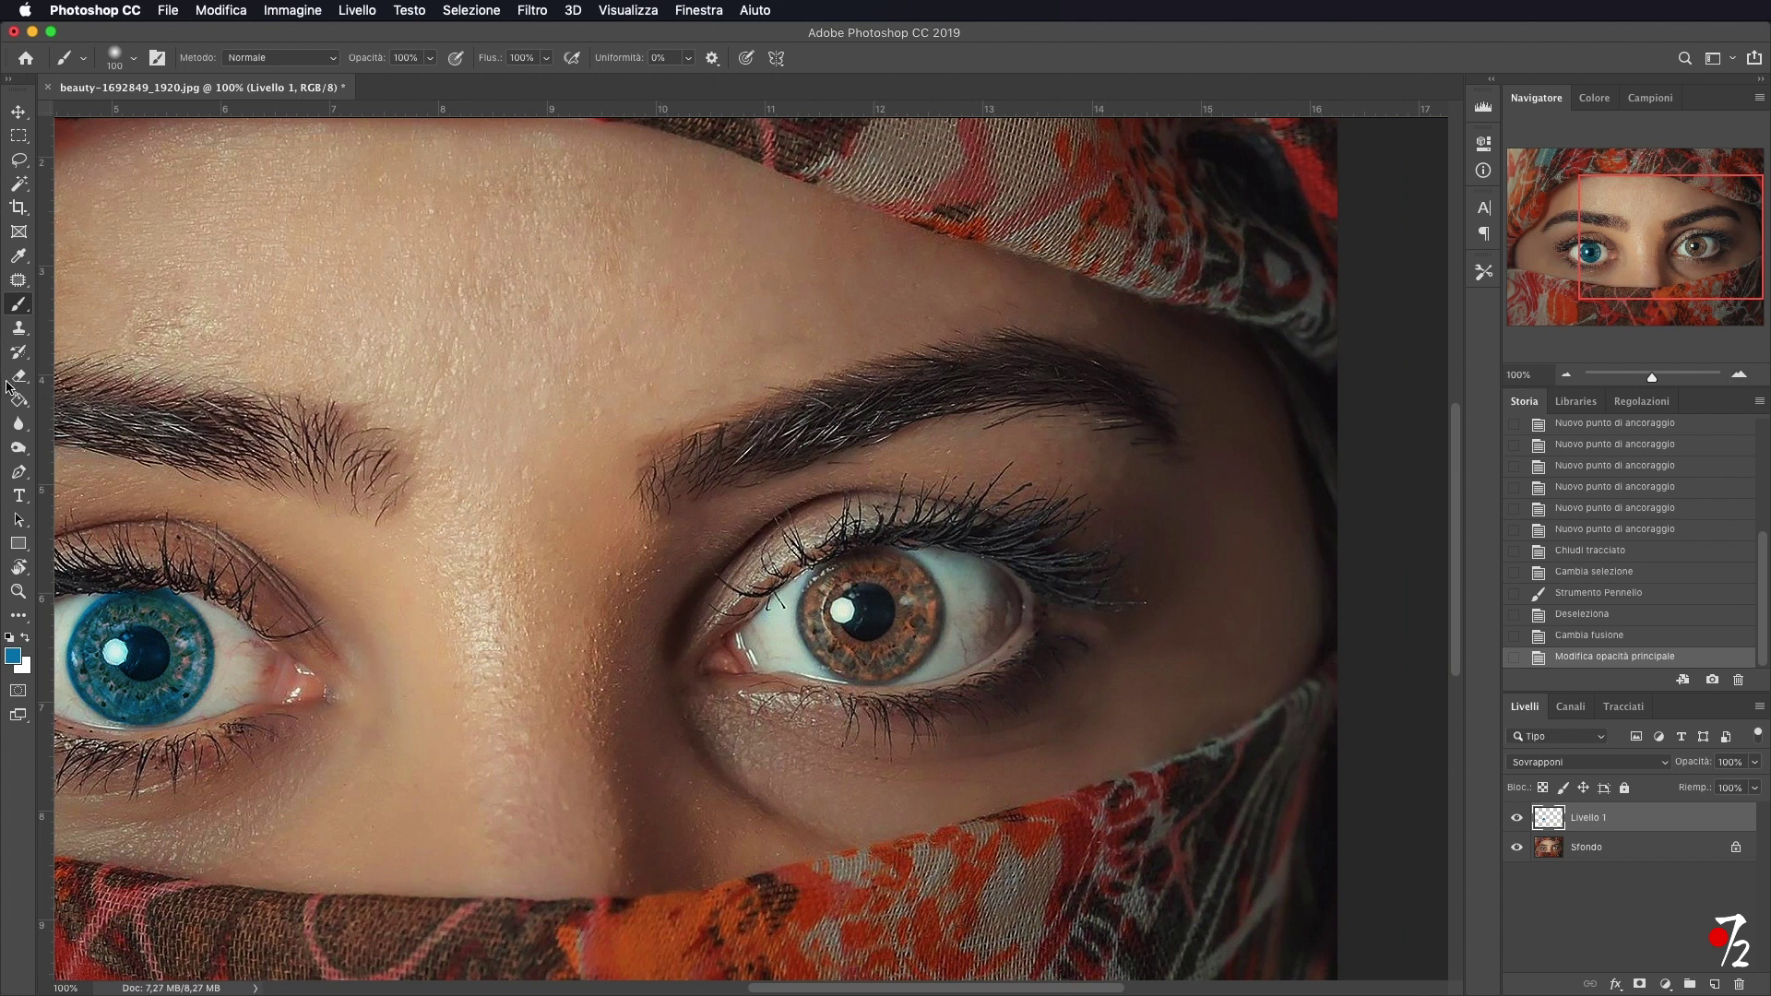
click(19, 472)
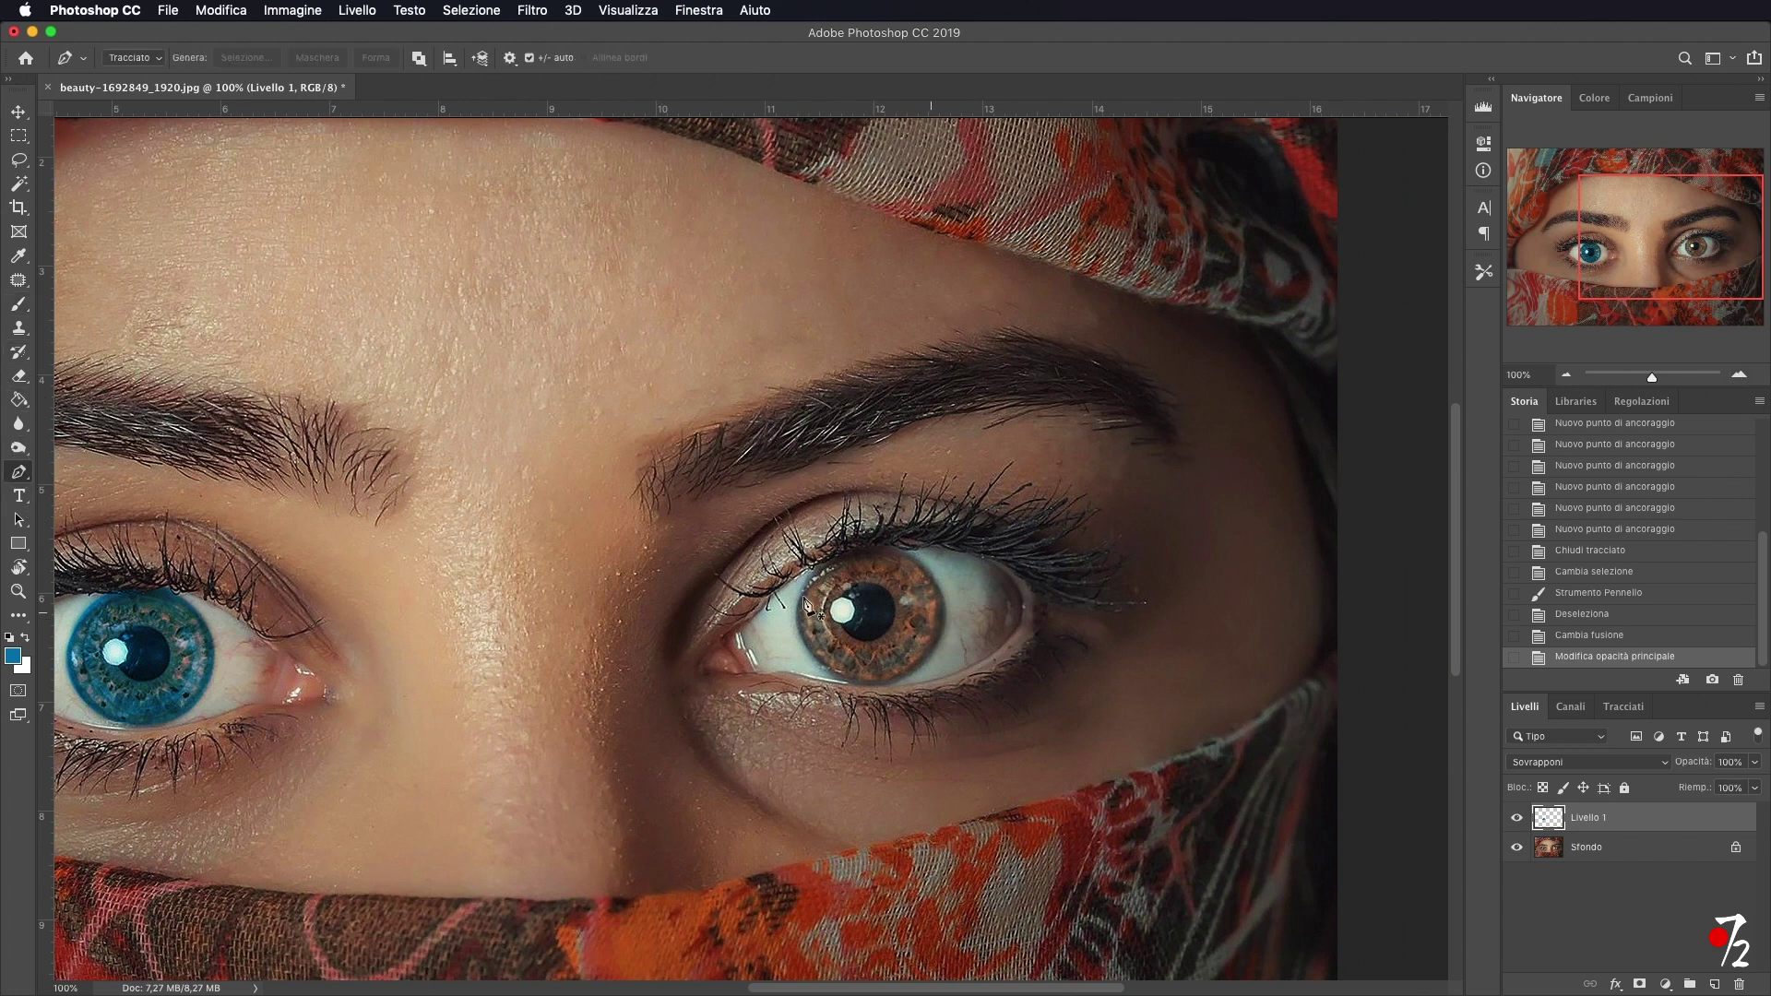
Trace the right iris with a path and convert it to a selection with 0,3 px feather.
click(901, 554)
mouse_move(945, 602)
mouse_down()
mouse_move(946, 632)
mouse_move(902, 687)
mouse_move(825, 680)
mouse_move(800, 627)
mouse_up()
click(800, 595)
click(839, 559)
click(881, 549)
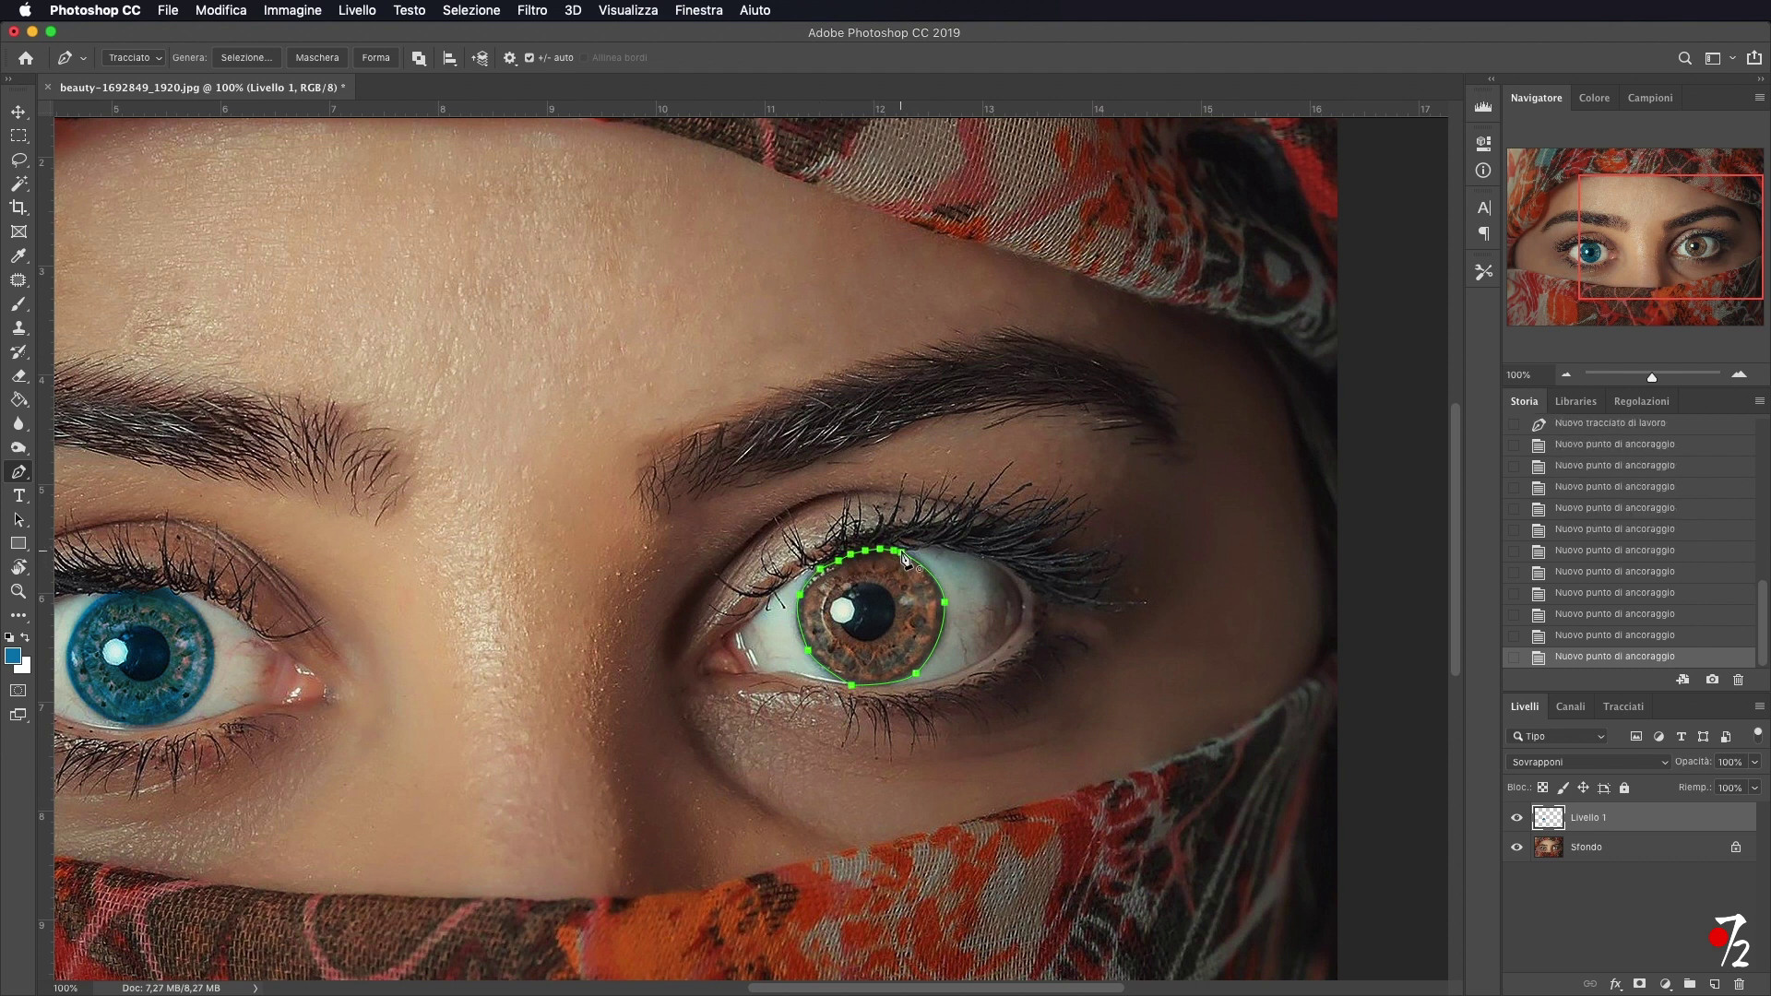
right_click(880, 593)
click(962, 673)
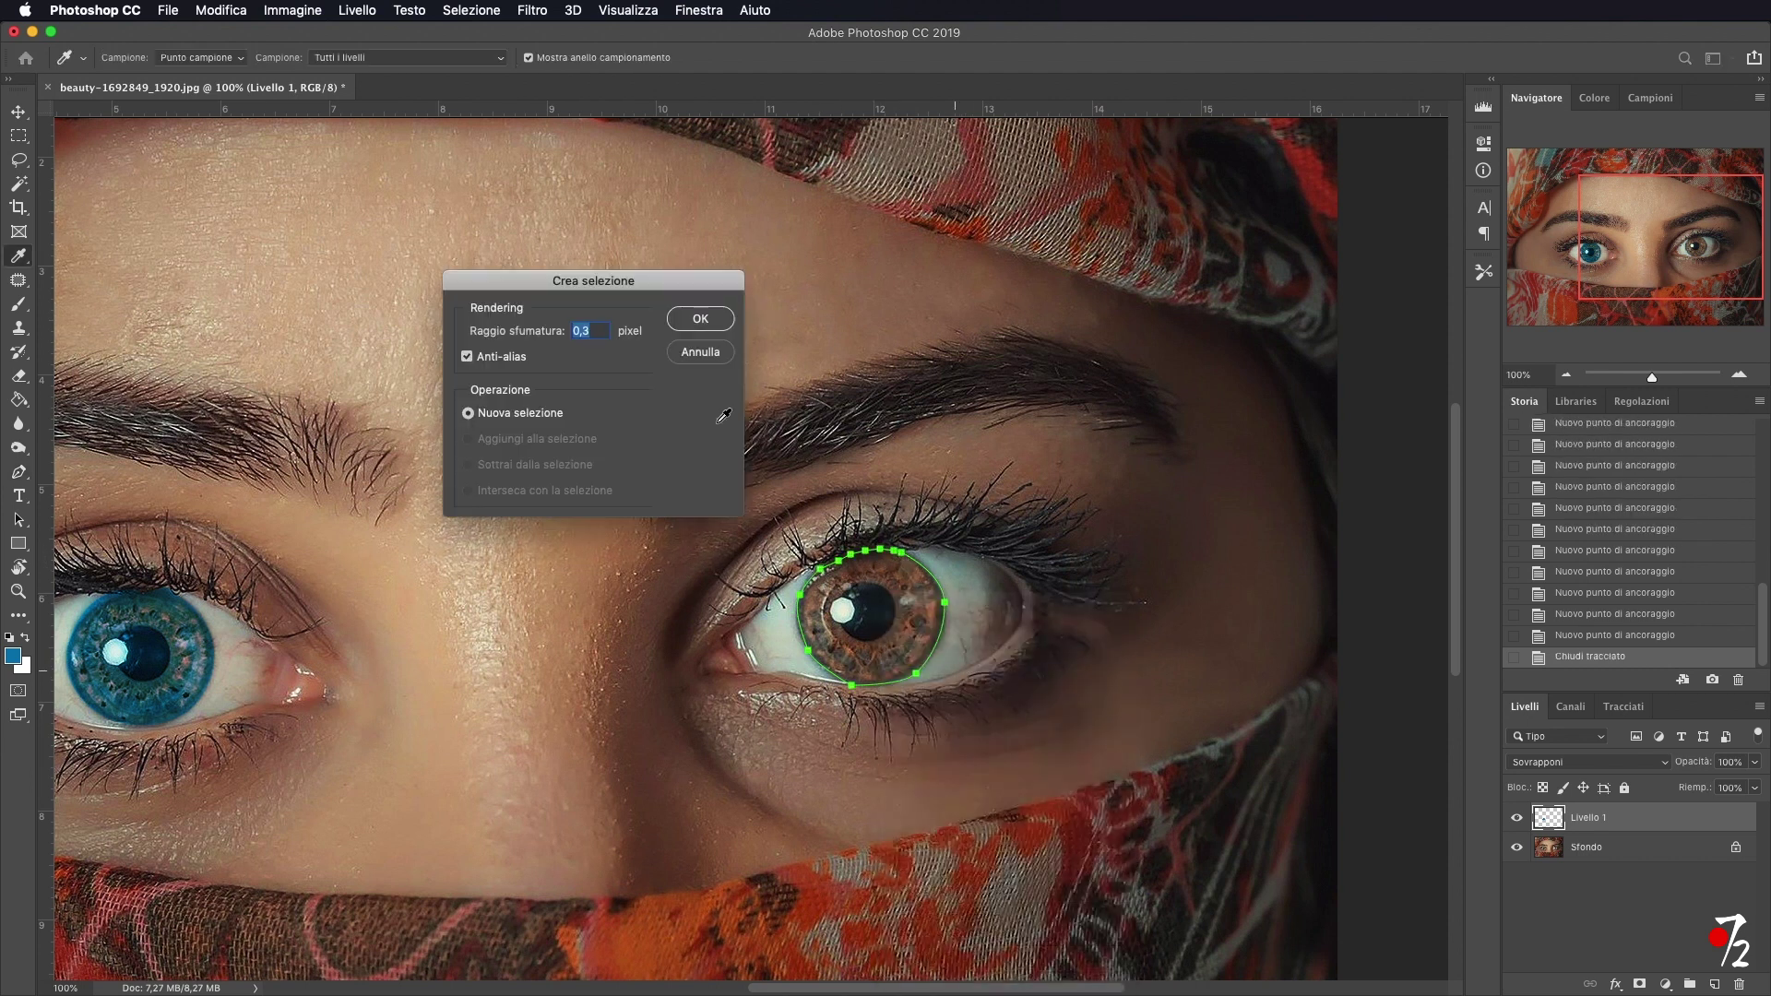
click(701, 319)
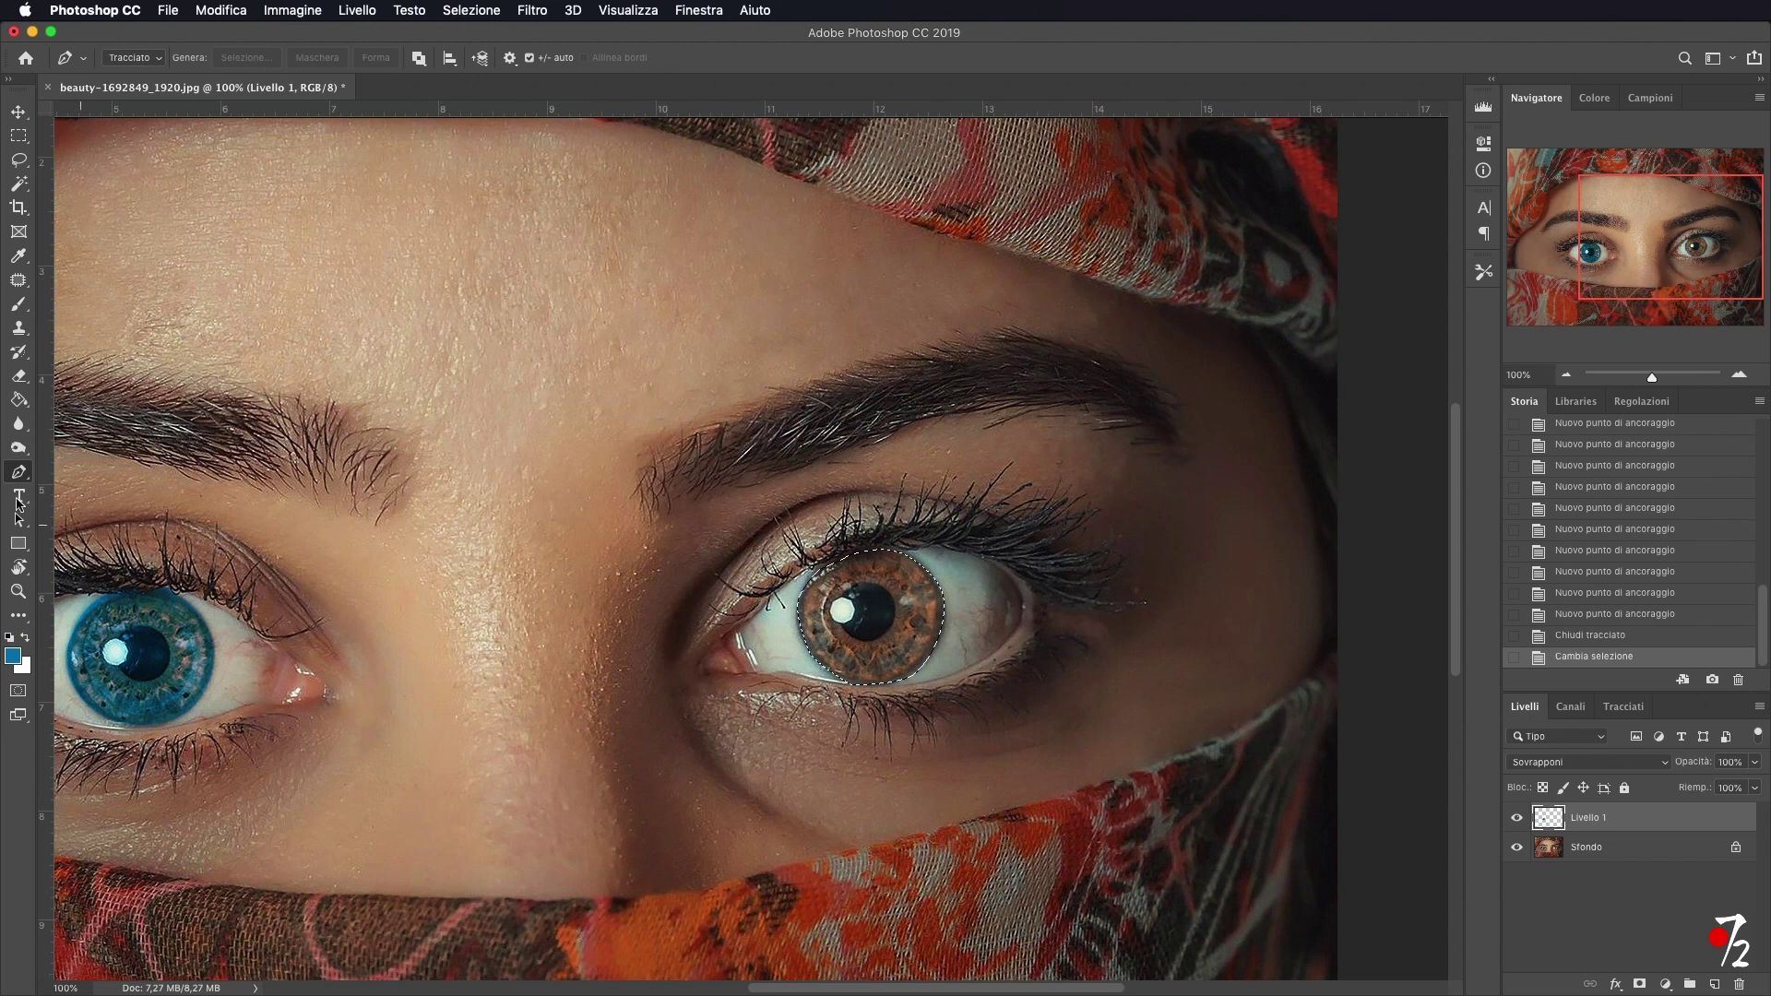
click(19, 305)
Paint the right iris selection, then switch the foreground to green #45973b and repaint it.
mouse_move(851, 580)
mouse_down()
mouse_move(828, 618)
mouse_move(876, 590)
mouse_up()
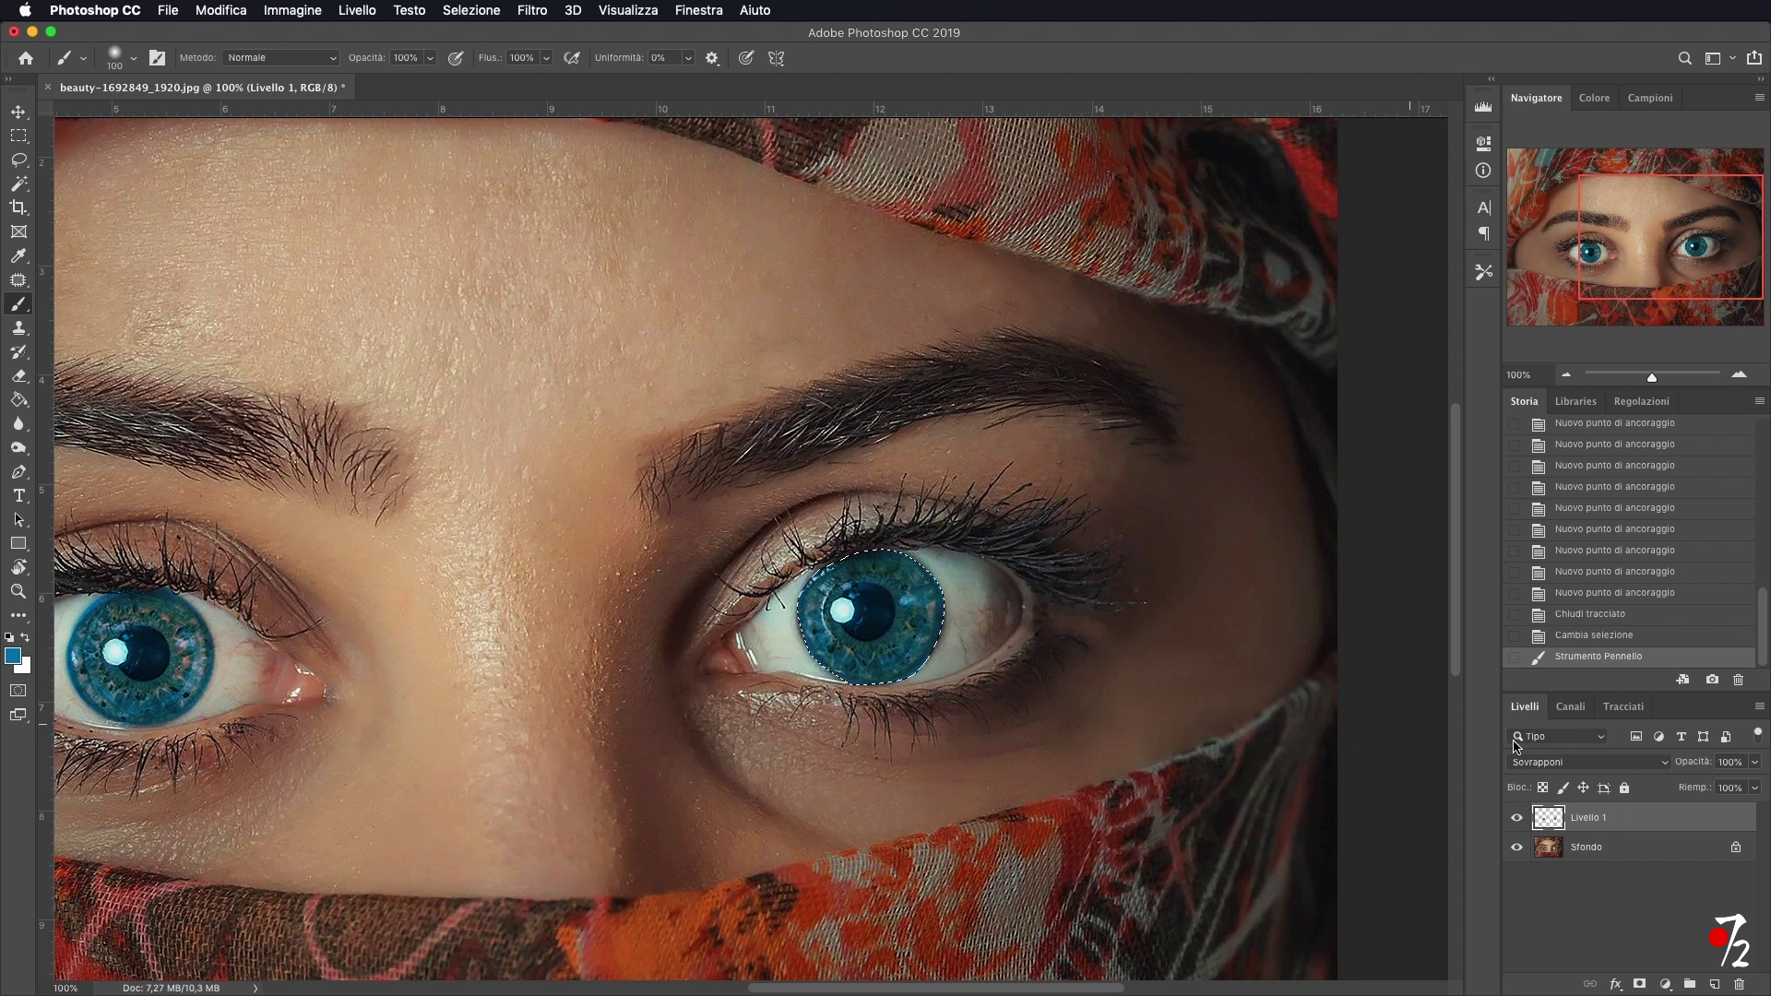
drag(850, 582, 850, 643)
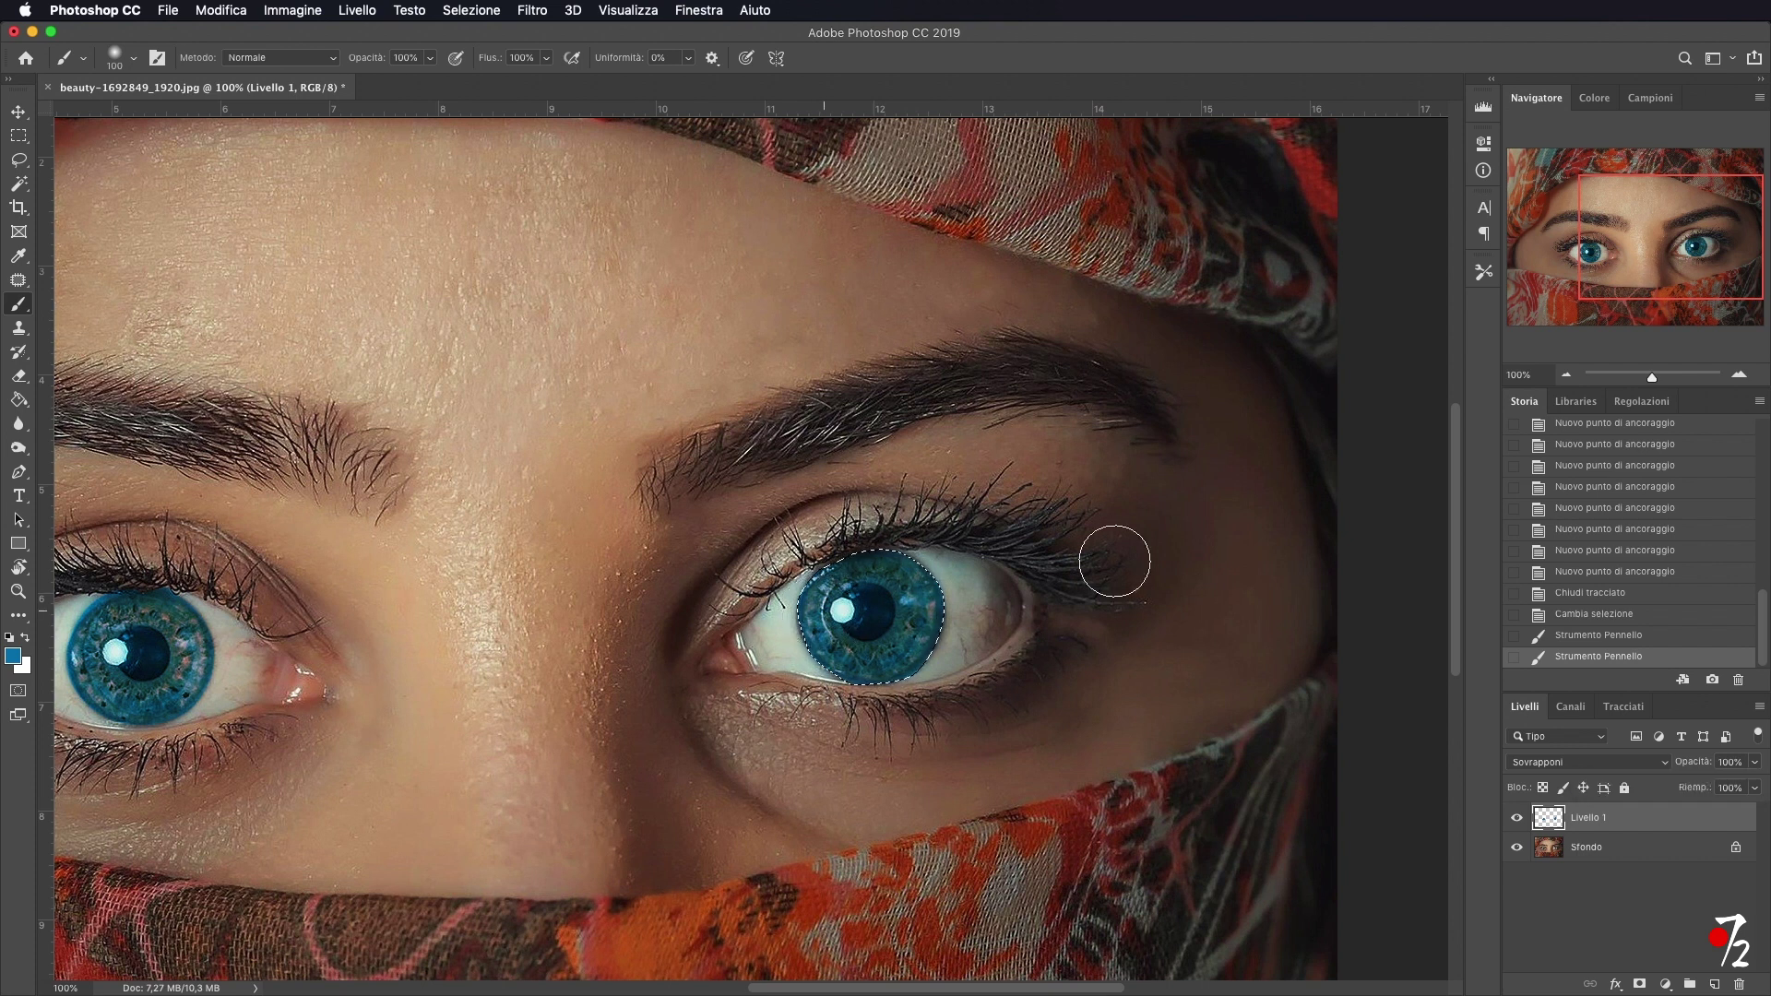
click(13, 656)
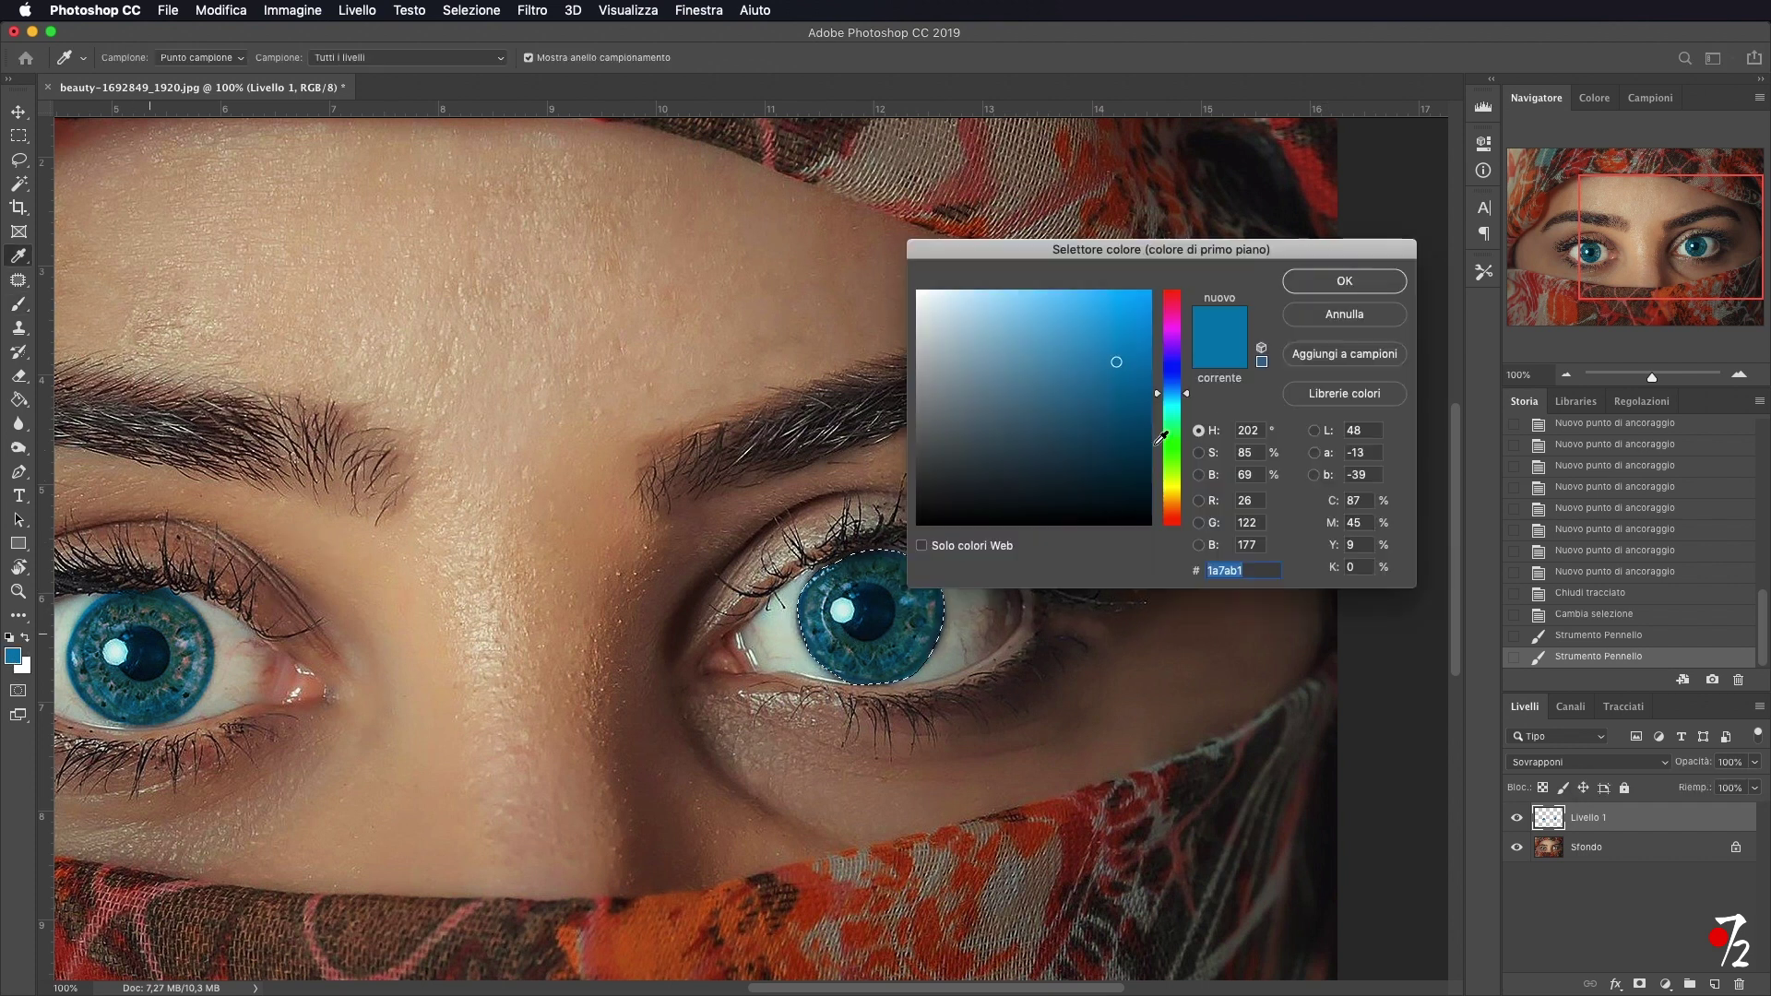
click(1167, 450)
click(1063, 385)
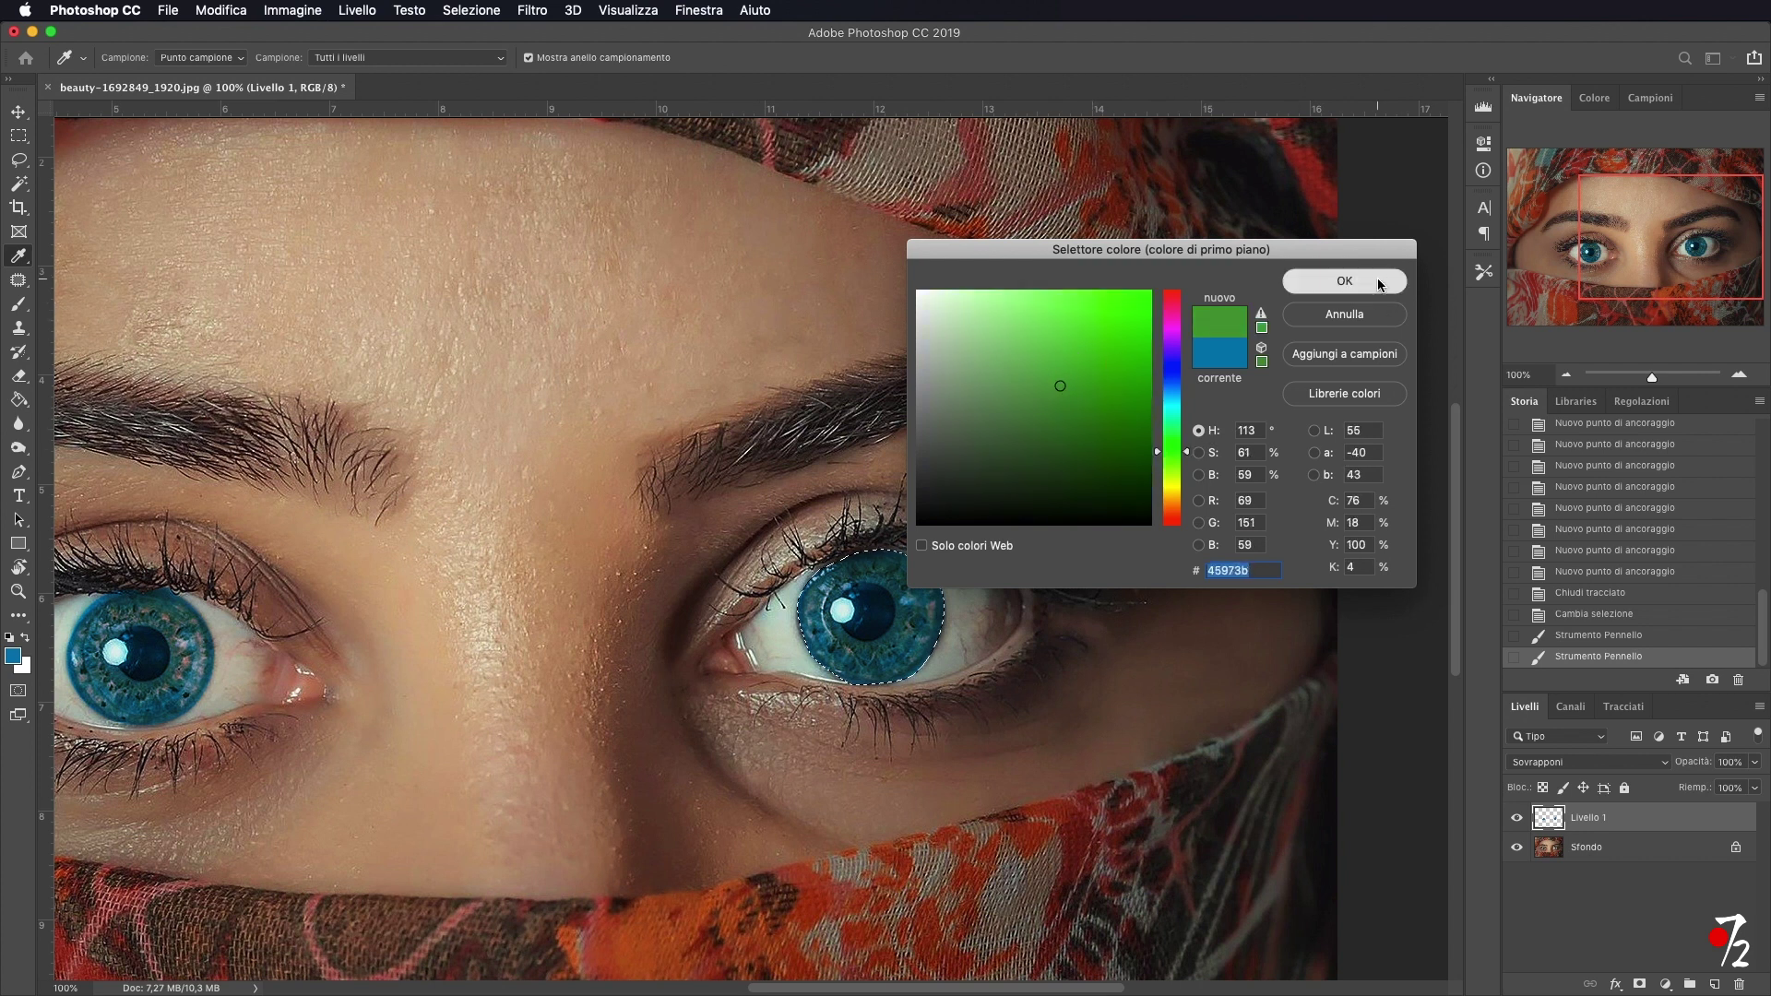
click(1376, 279)
drag(861, 609, 867, 646)
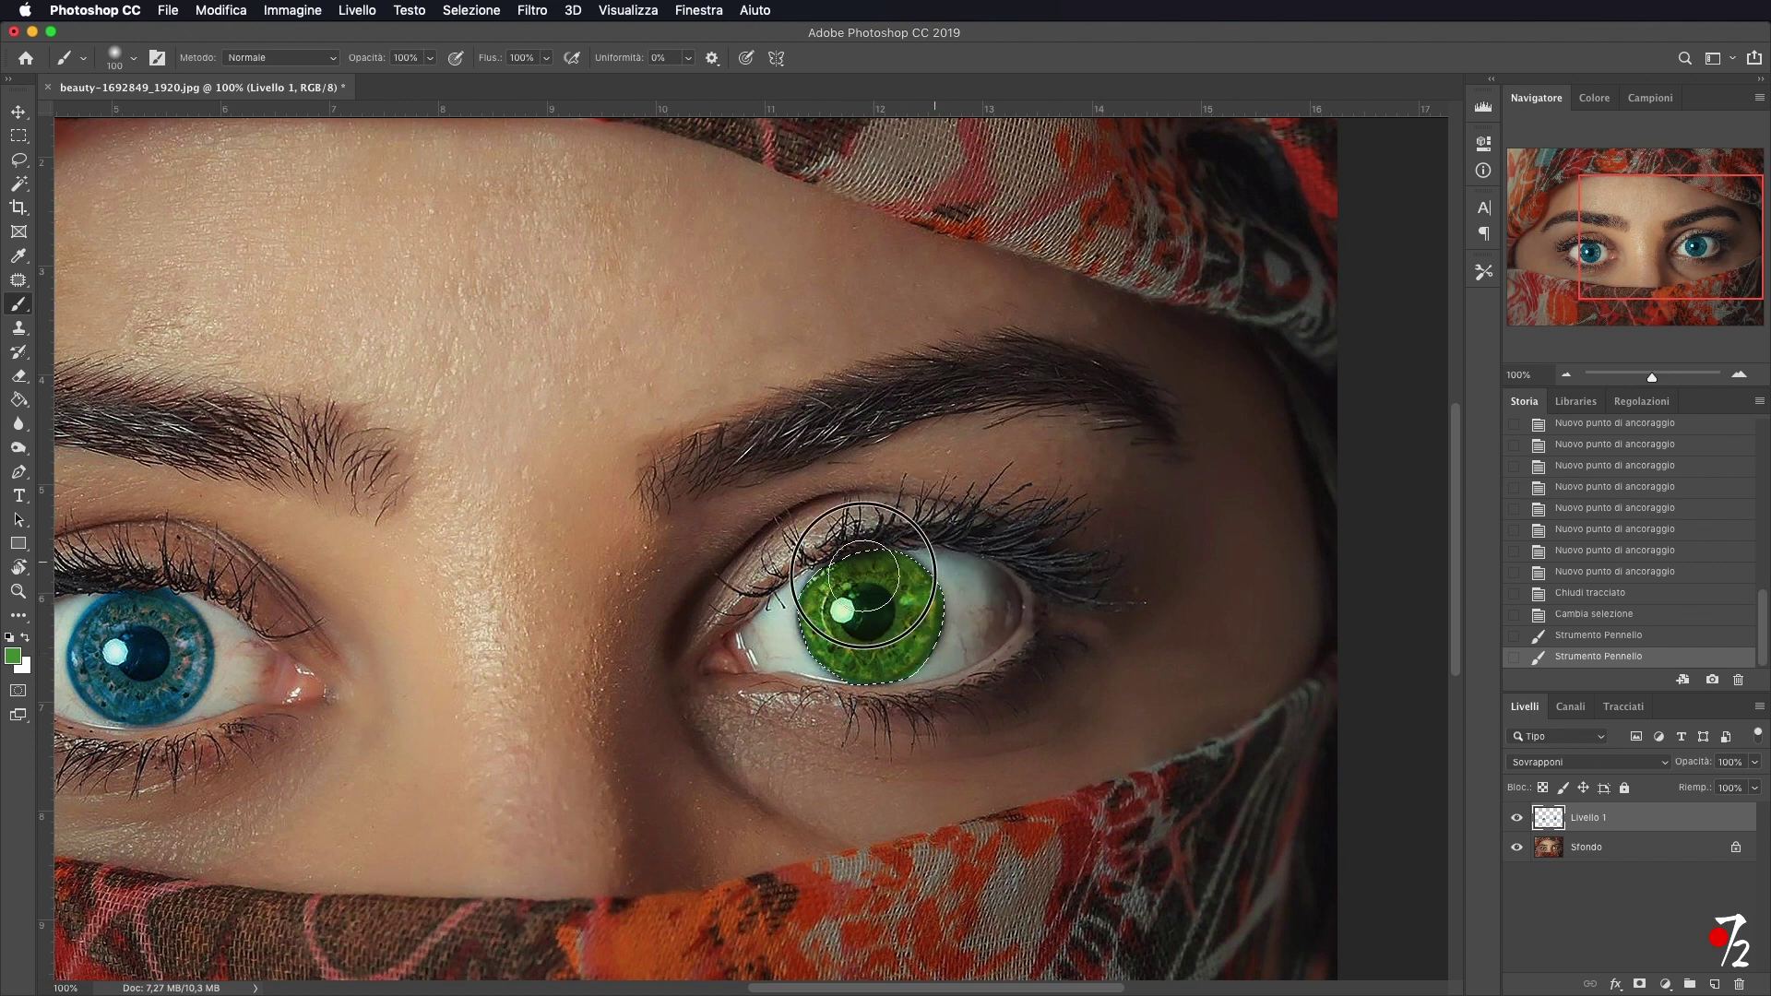
Deselect the green iris and zoom out to 50% to view the whole portrait.
click(19, 184)
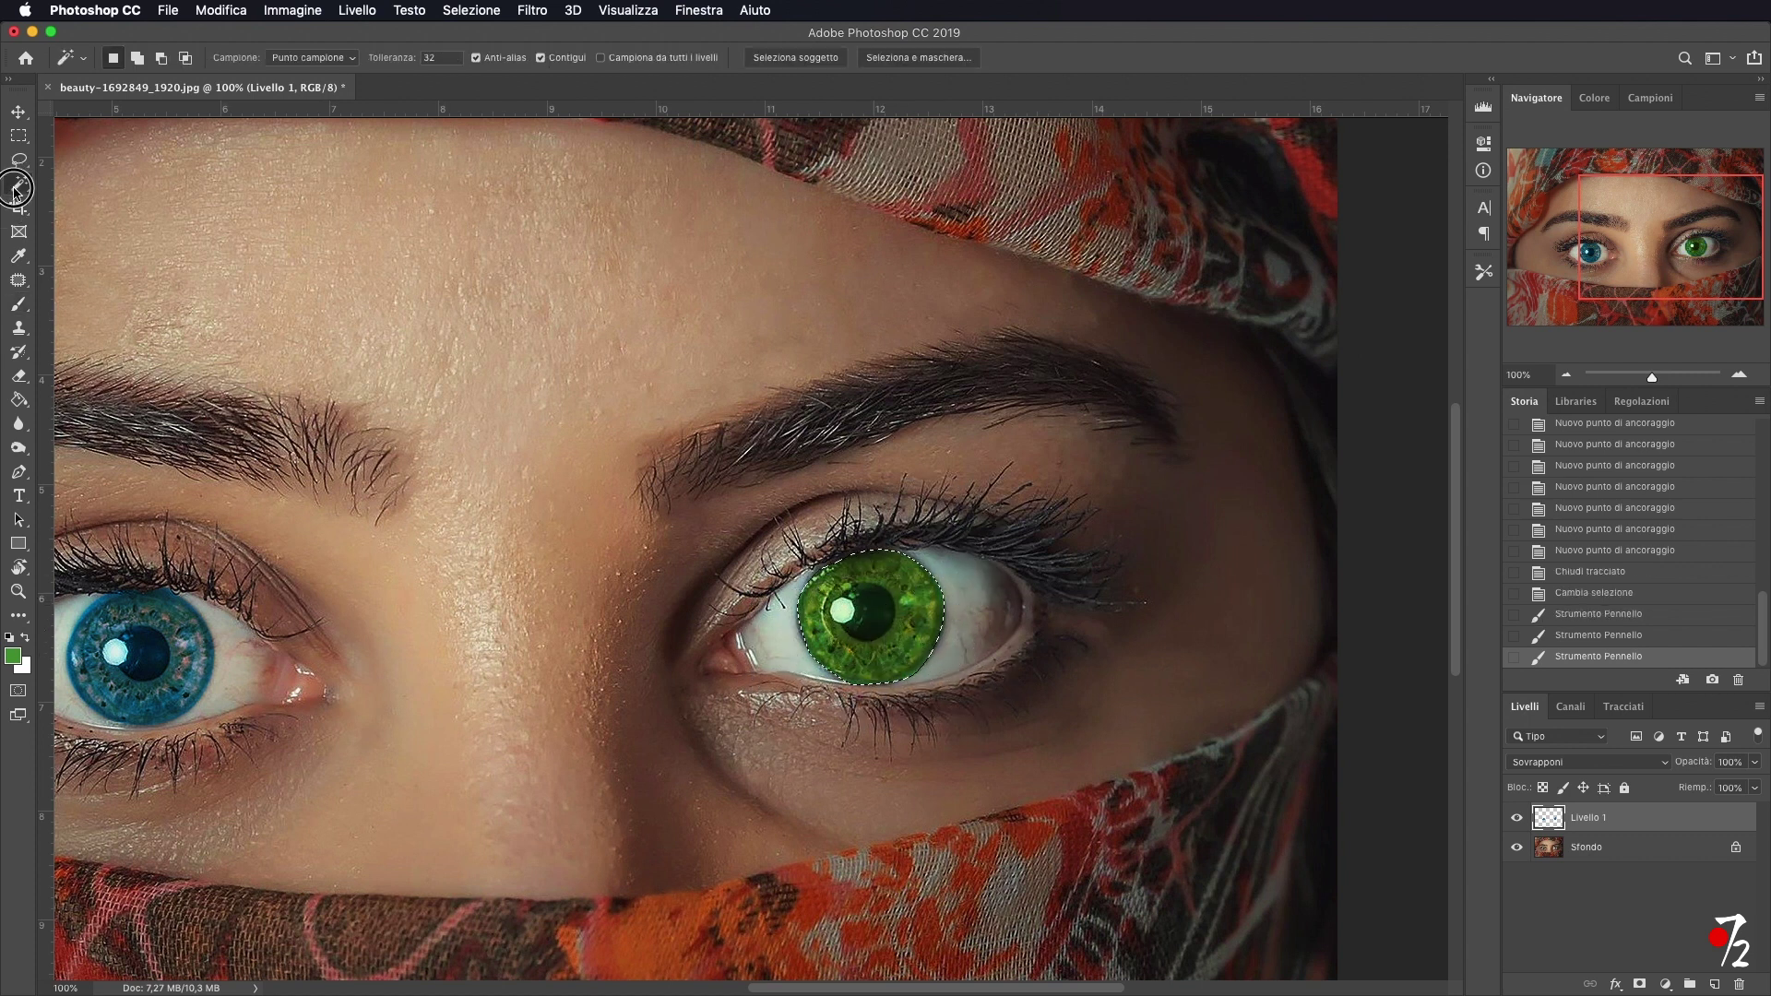
key(ctrl+d)
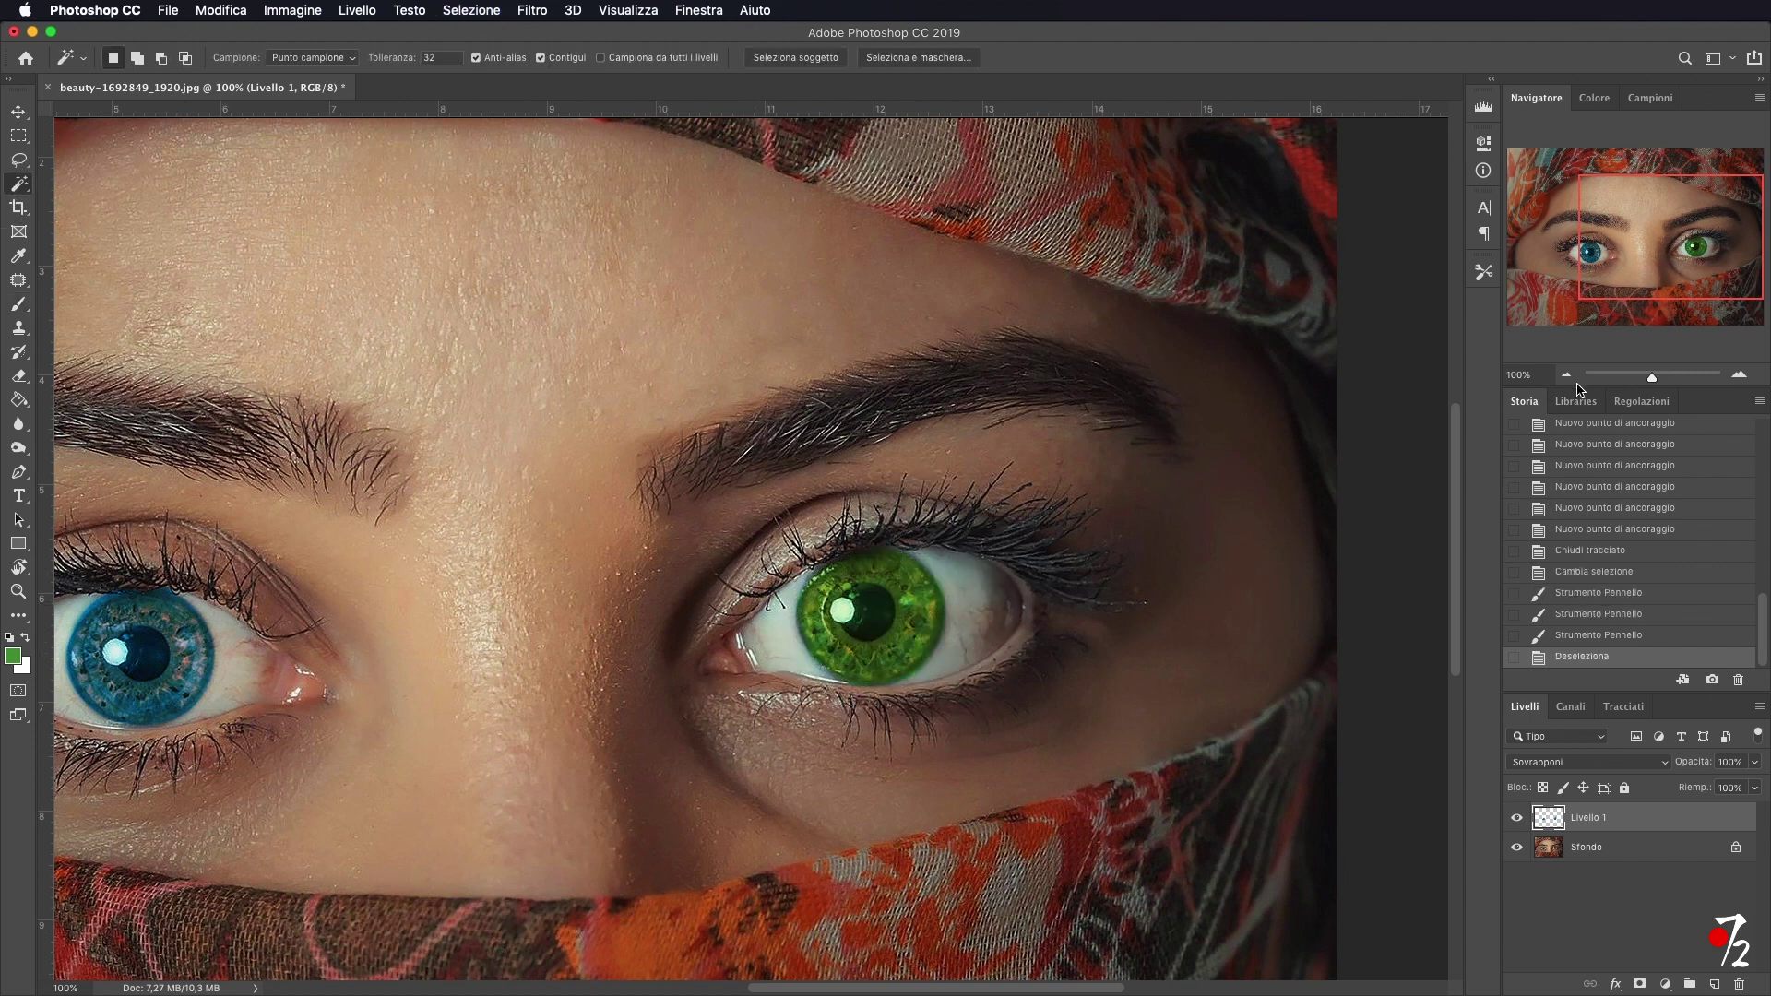
click(1565, 375)
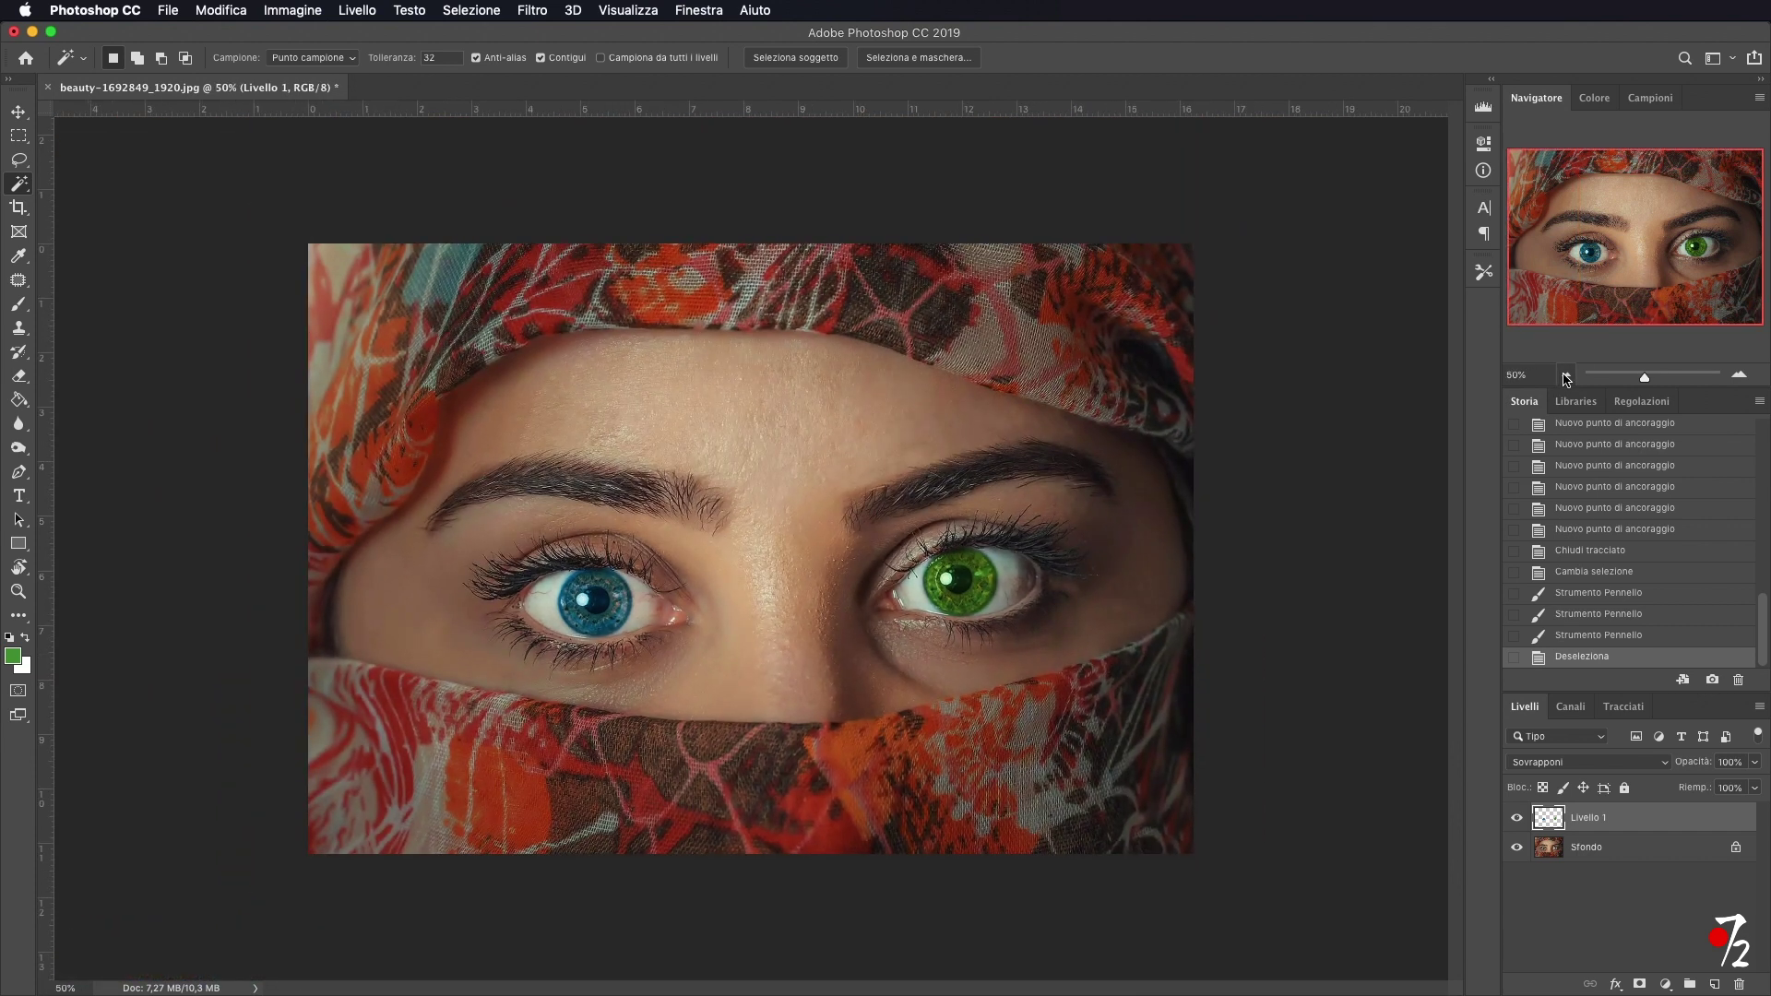